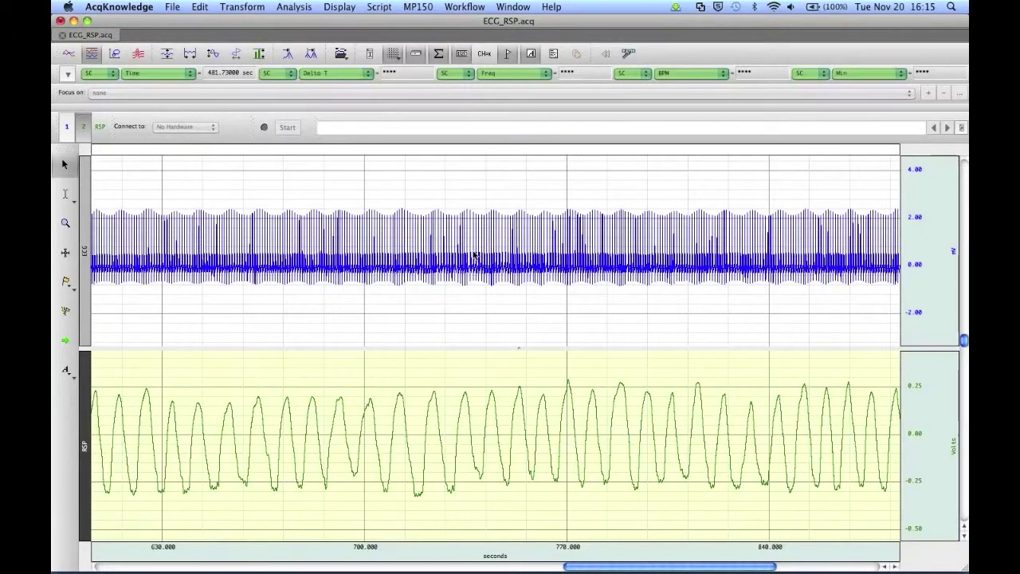
Enable Acquire, Plot and Value for calculation channel C0 in the MP150 channel setup
{"action": "left_click", "coordinate": [426, 9]}
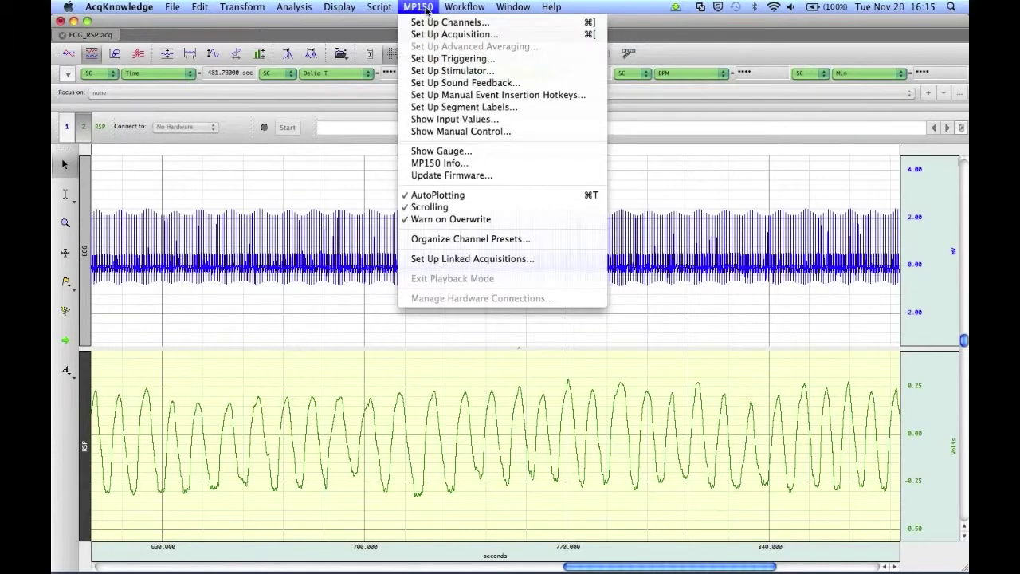
{"action": "left_click", "coordinate": [431, 27]}
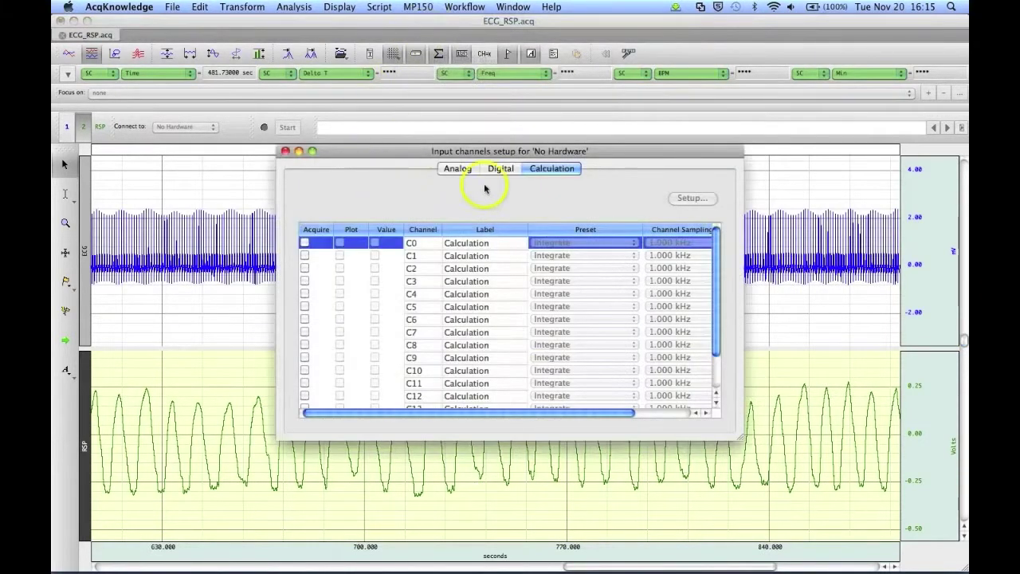
{"action": "left_click", "coordinate": [550, 169]}
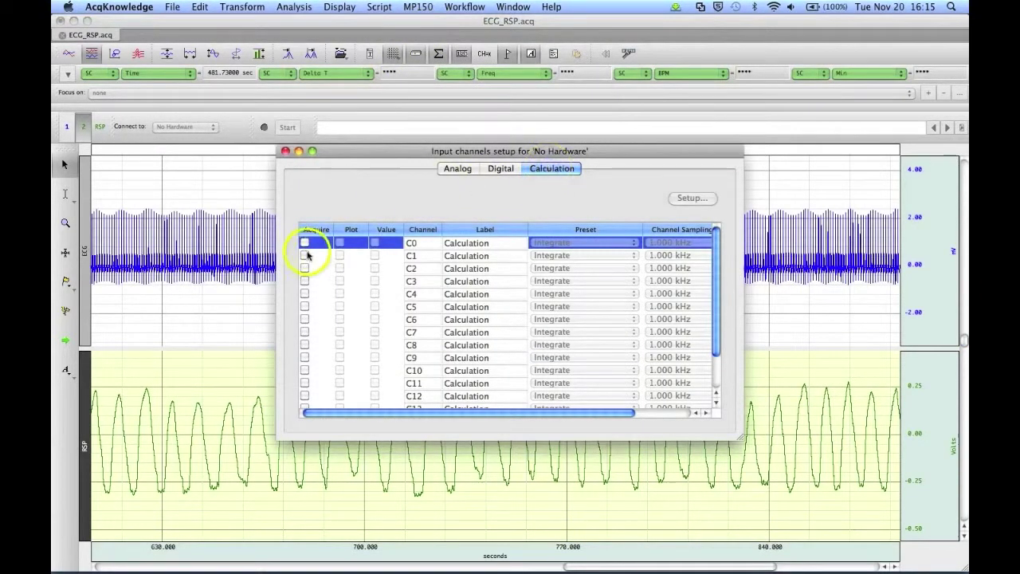
{"action": "left_click", "coordinate": [305, 242]}
{"action": "left_click", "coordinate": [341, 243]}
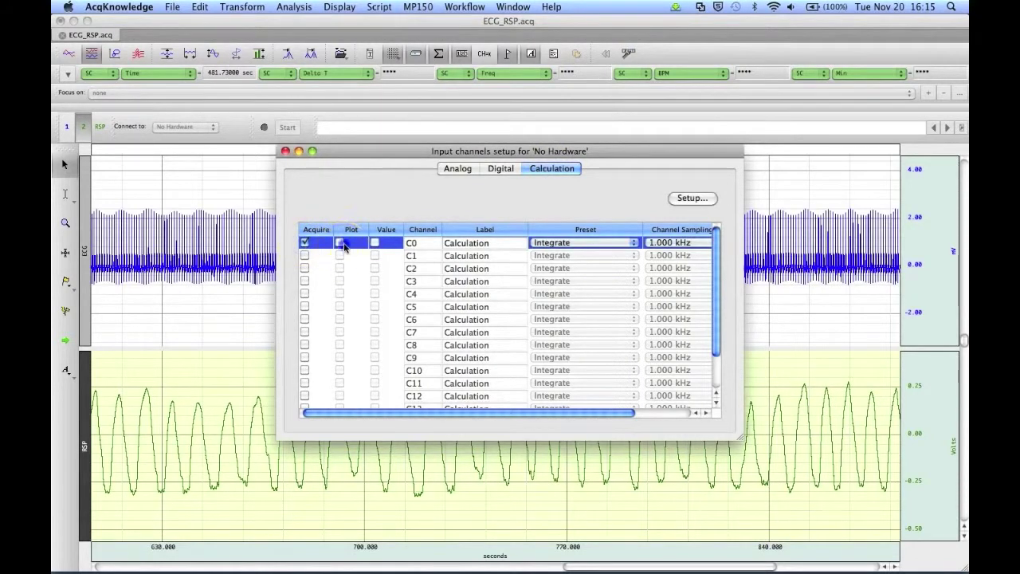
{"action": "left_click", "coordinate": [374, 242]}
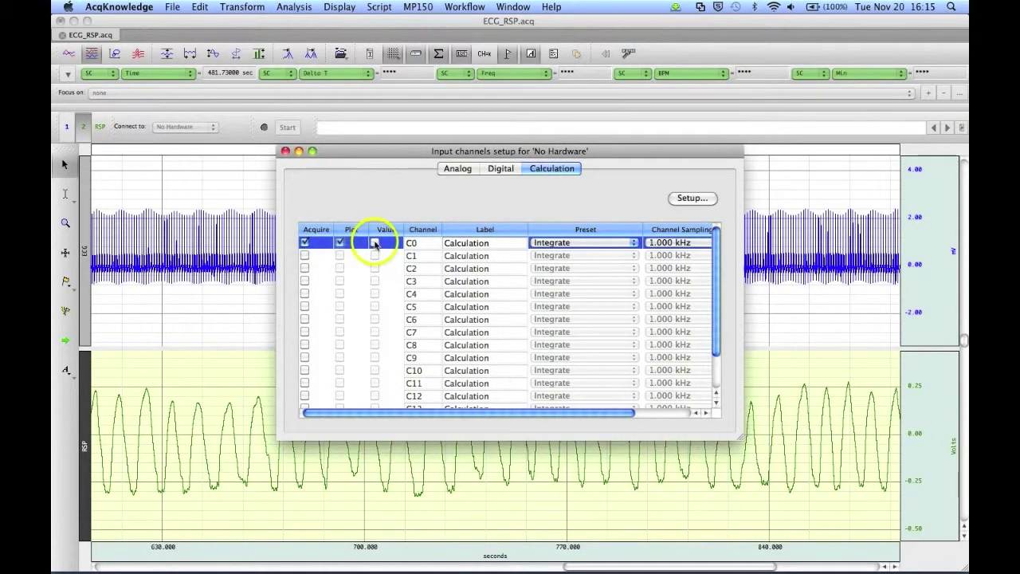
Assign the Rate preset to C0 and bring up its rate settings
{"action": "left_click", "coordinate": [633, 245]}
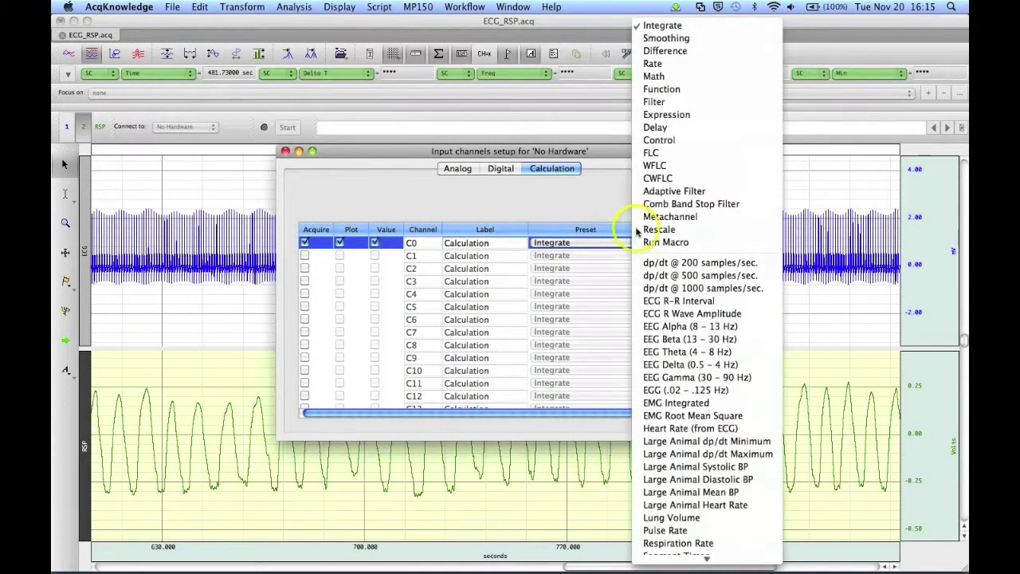
{"action": "left_click", "coordinate": [678, 63]}
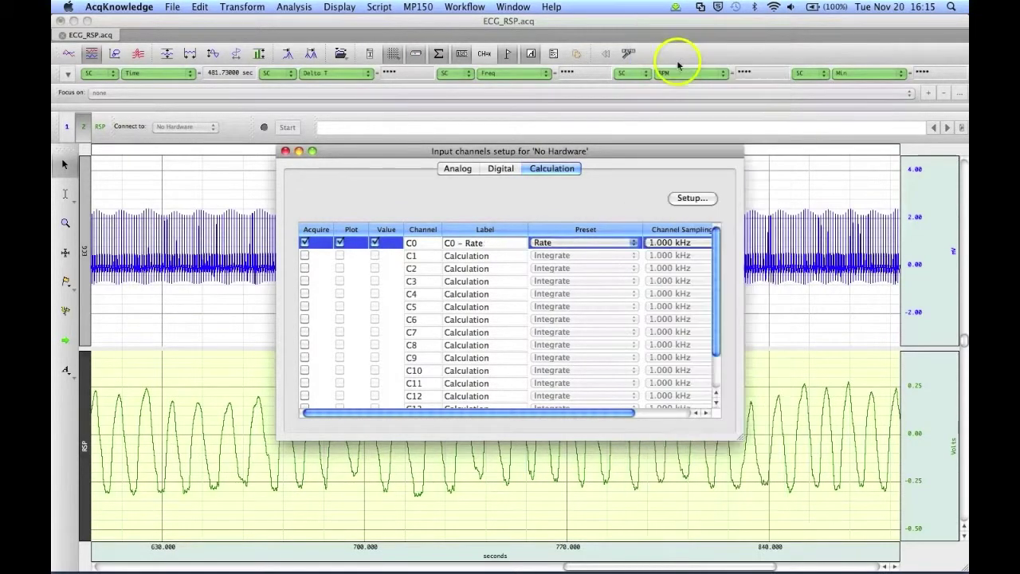
{"action": "left_click", "coordinate": [700, 198]}
Set C0's rate window to a 10 BPM minimum and a 300 BPM maximum
{"action": "left_click_drag", "start_coordinate": [618, 116], "coordinate": [618, 42]}
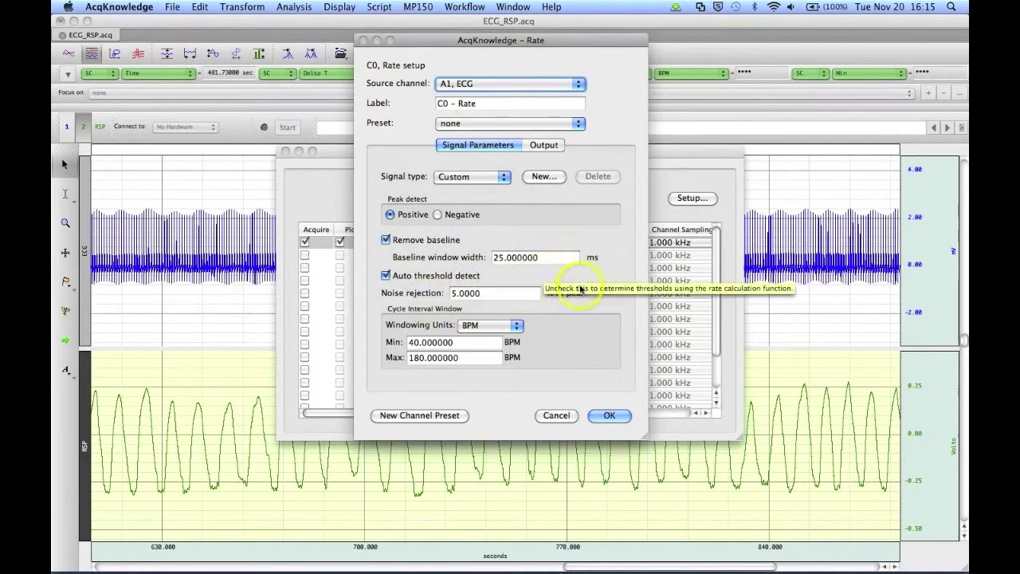
{"action": "left_click", "coordinate": [518, 325]}
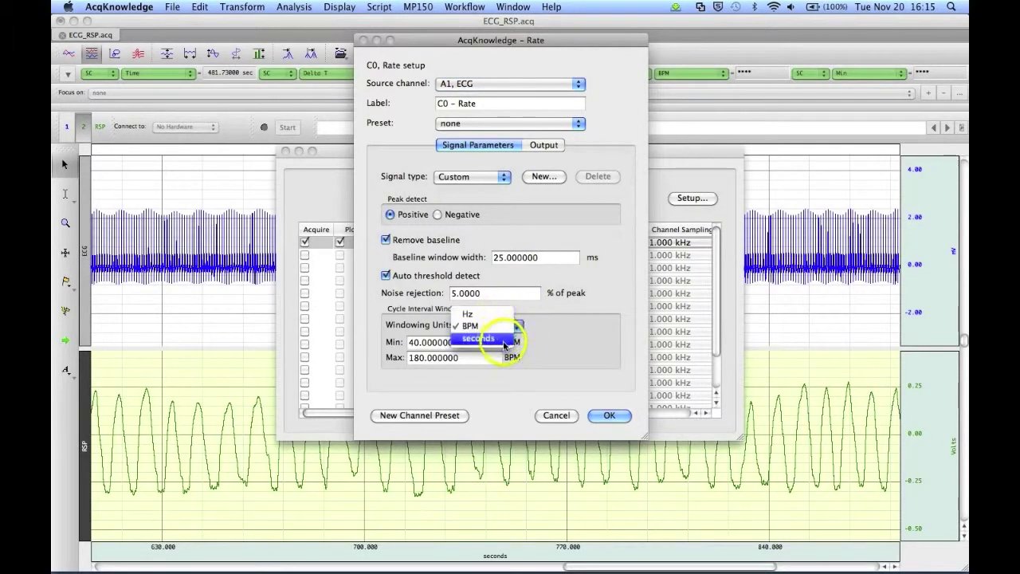
{"action": "left_click", "coordinate": [497, 327]}
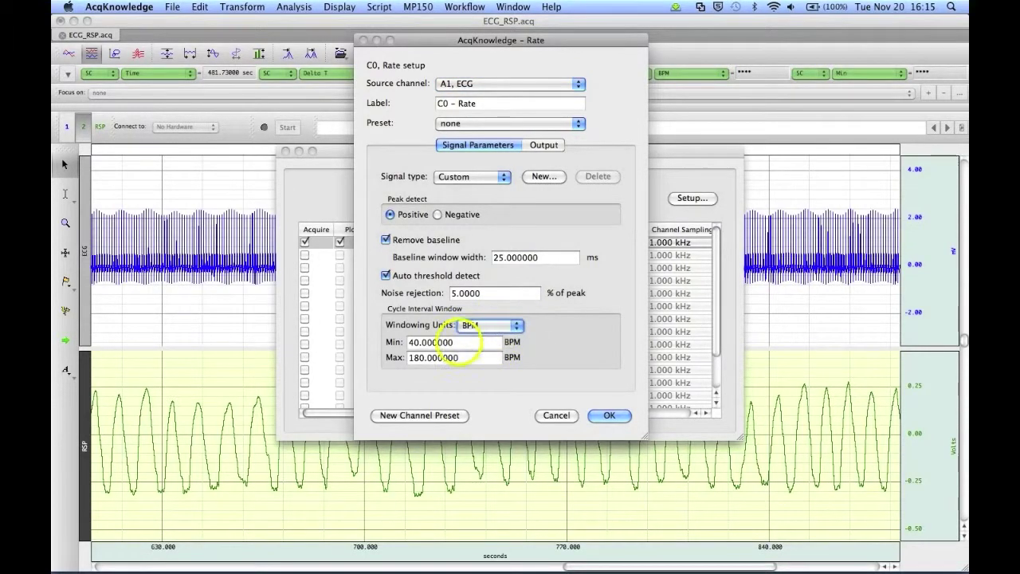
{"action": "left_click_drag", "start_coordinate": [456, 341], "coordinate": [396, 342]}
{"action": "type", "text": "10"}
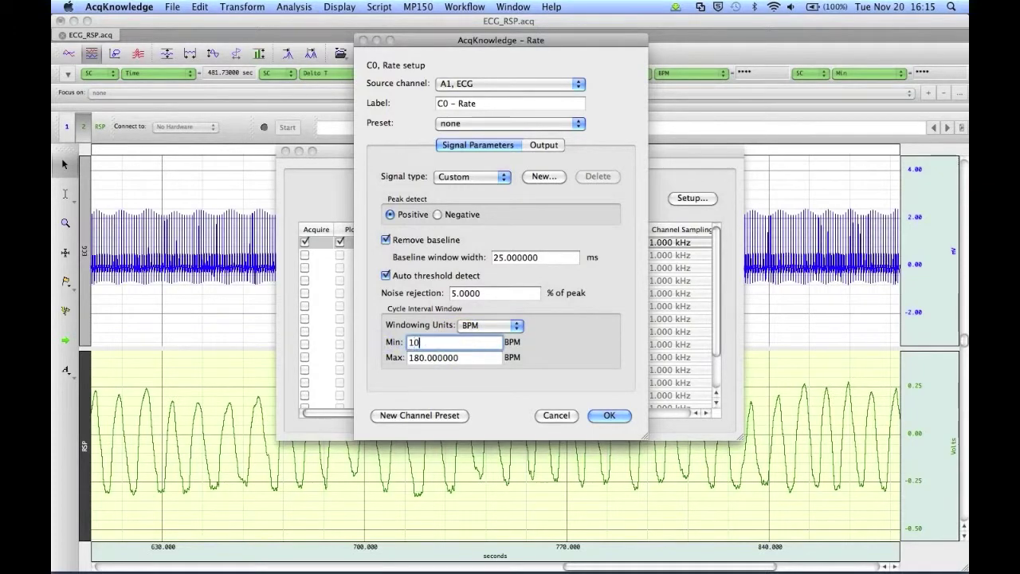
{"action": "left_click_drag", "start_coordinate": [458, 357], "coordinate": [402, 357]}
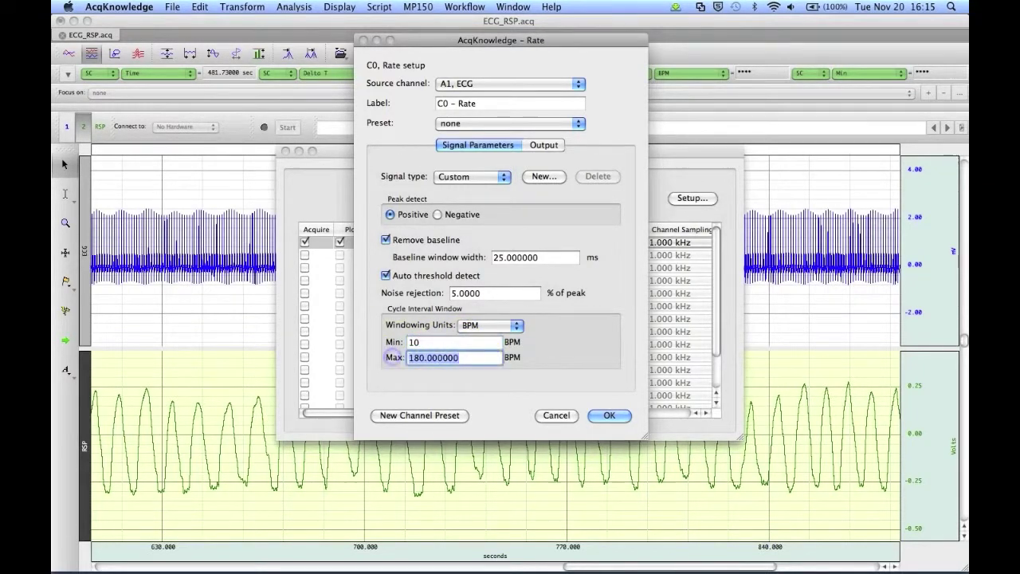
{"action": "type", "text": "300"}
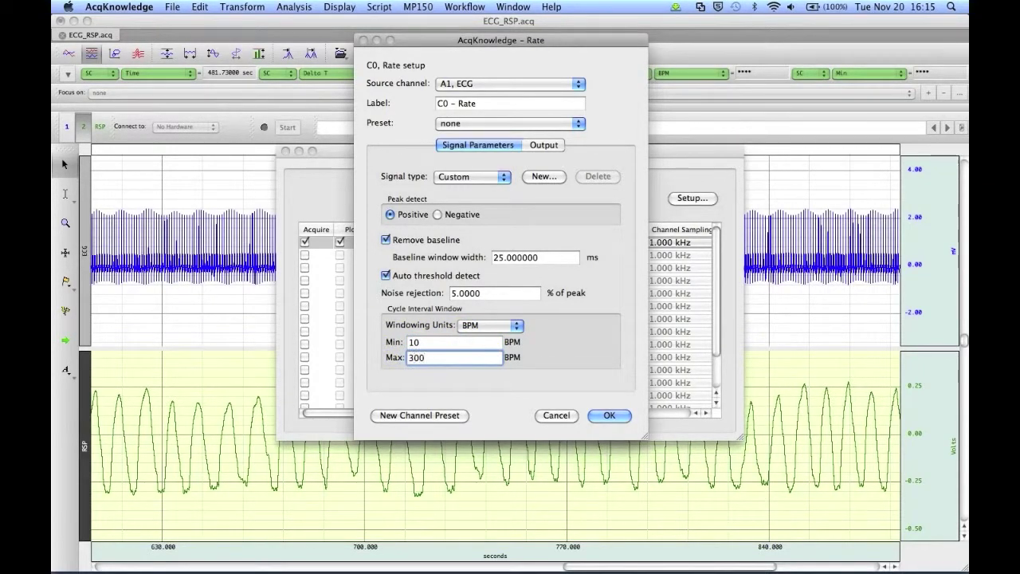
Turn on averaging mode for the rate output with a 15-second fixed time window
{"action": "left_click", "coordinate": [543, 146]}
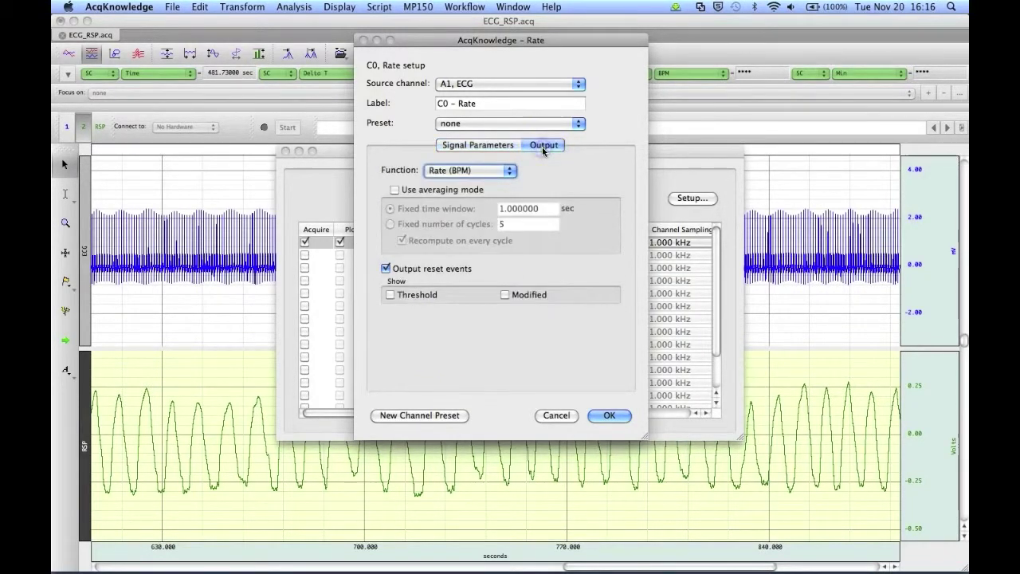
{"action": "left_click", "coordinate": [394, 190]}
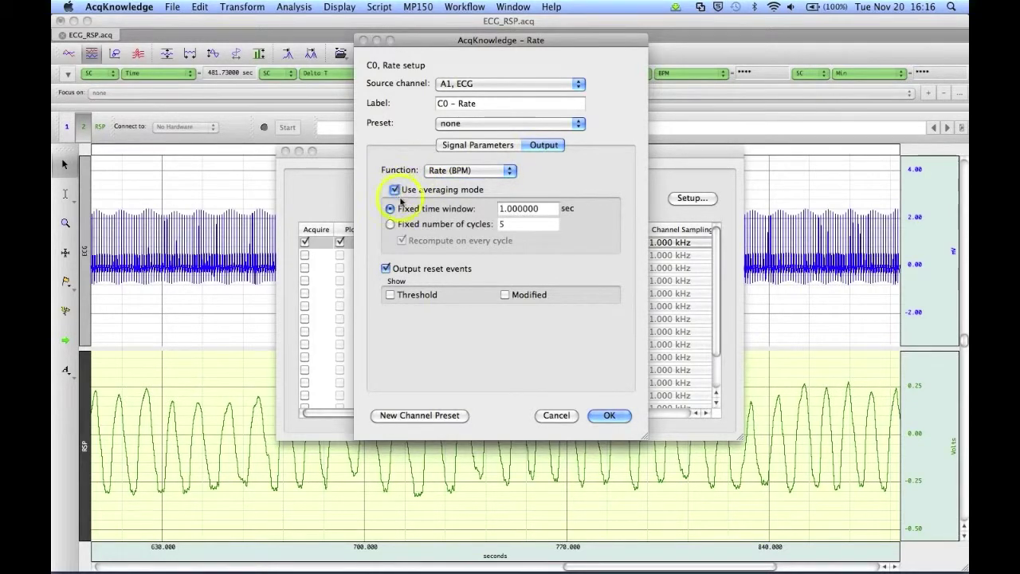
{"action": "left_click_drag", "start_coordinate": [557, 209], "coordinate": [484, 207]}
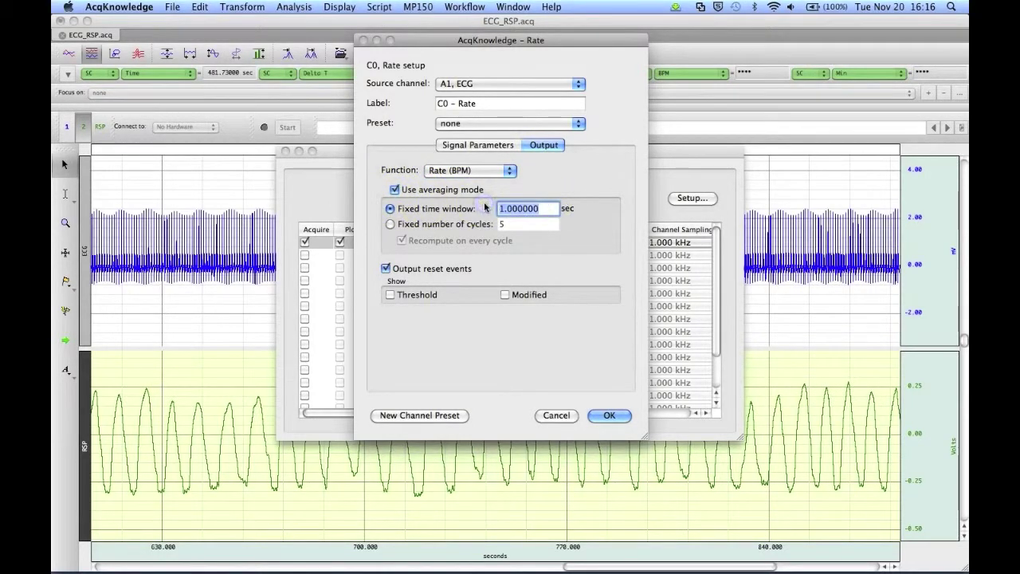
{"action": "type", "text": "15"}
{"action": "left_click", "coordinate": [495, 146]}
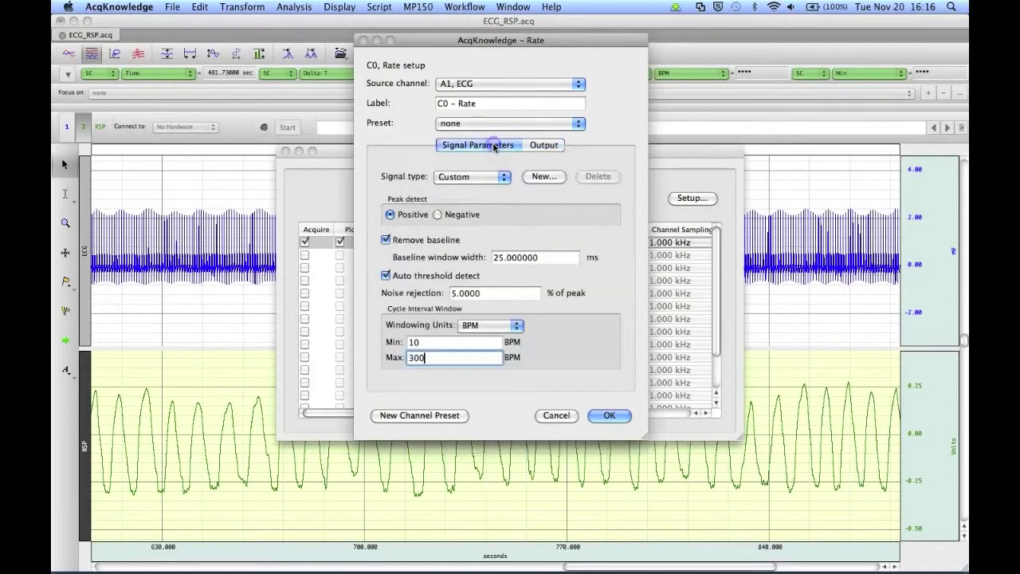
Save signal type TEST and channel preset 'Rate Test', then apply and close the channel setup
{"action": "left_click", "coordinate": [539, 177]}
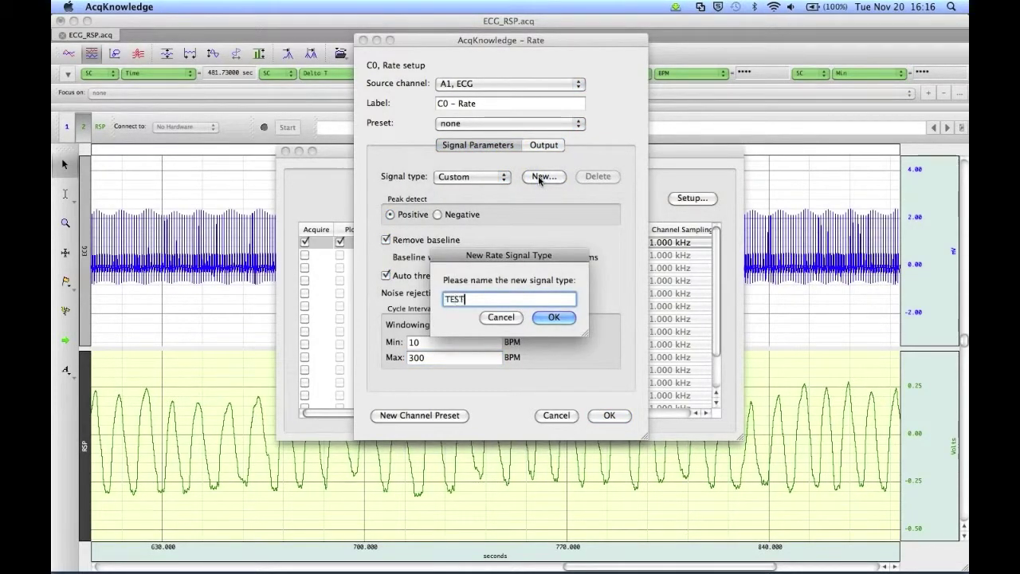
{"action": "left_click", "coordinate": [551, 317]}
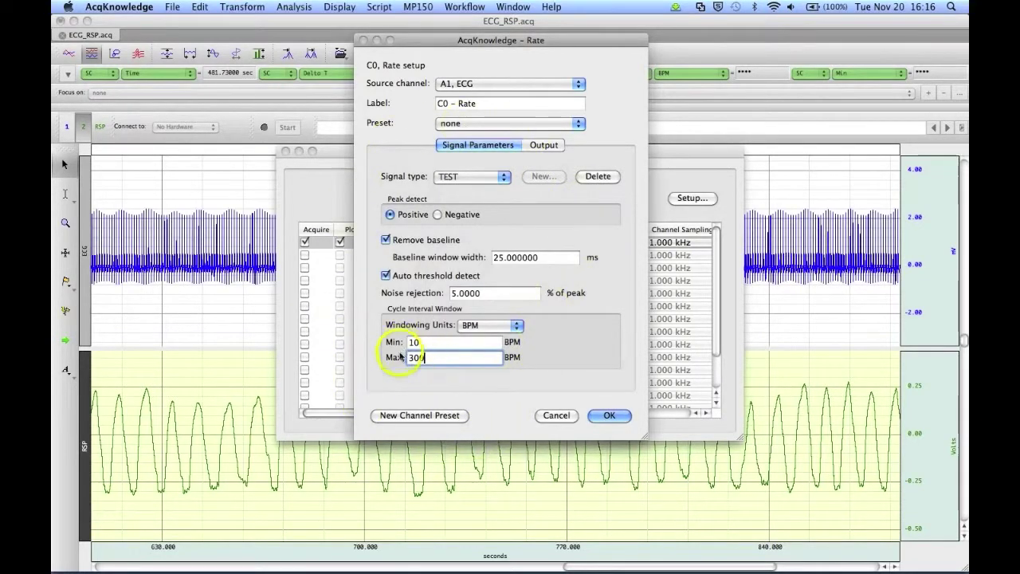
{"action": "left_click", "coordinate": [428, 419]}
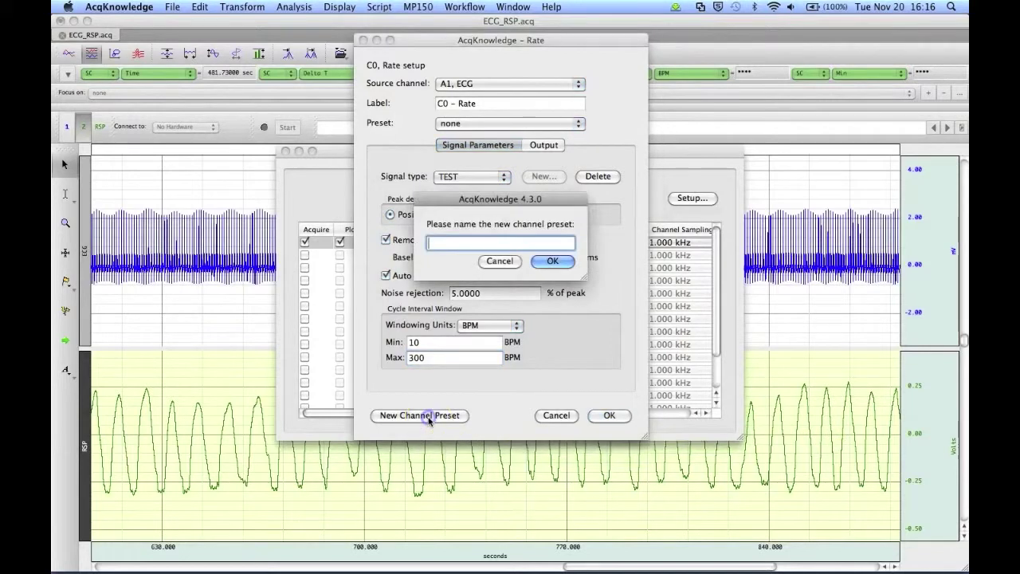
{"action": "type", "text": "Rate Test"}
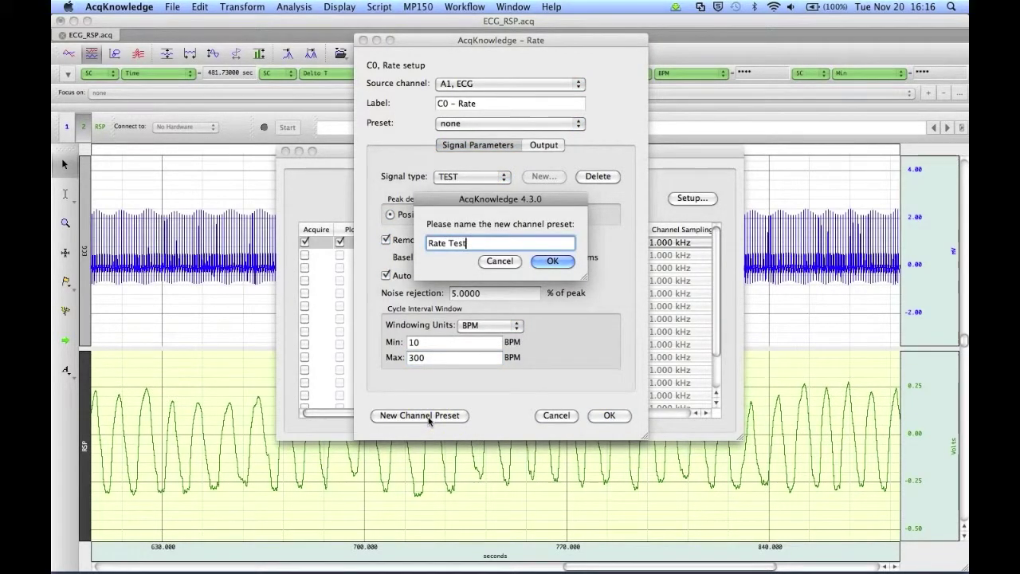
{"action": "left_click", "coordinate": [550, 261]}
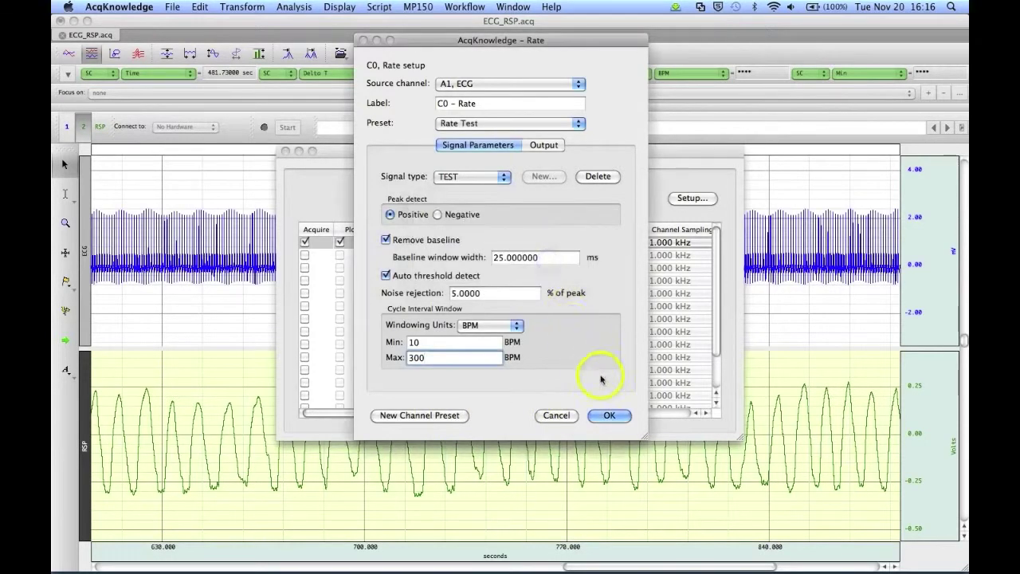
{"action": "left_click", "coordinate": [608, 416]}
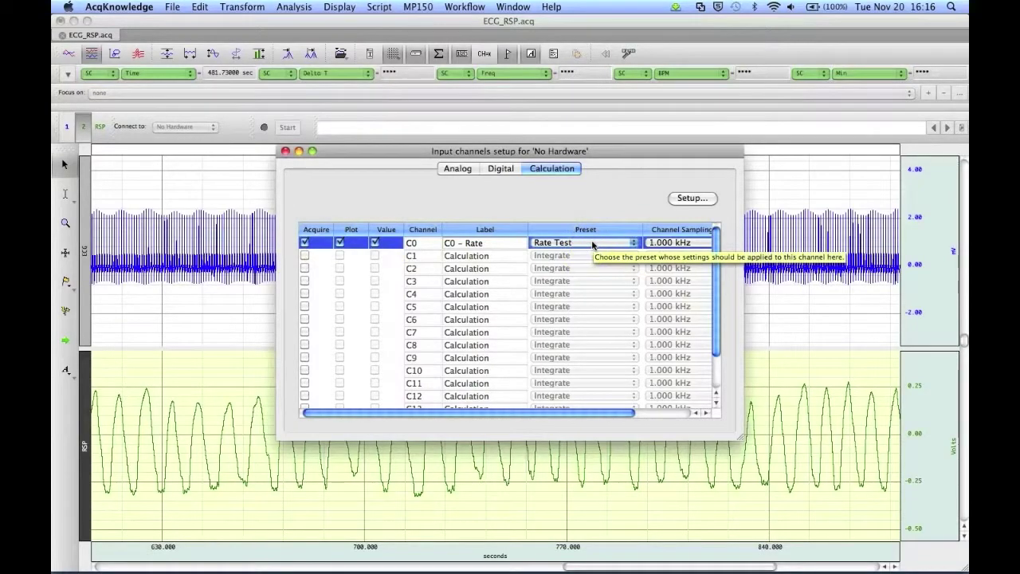
{"action": "key", "text": "super+w"}
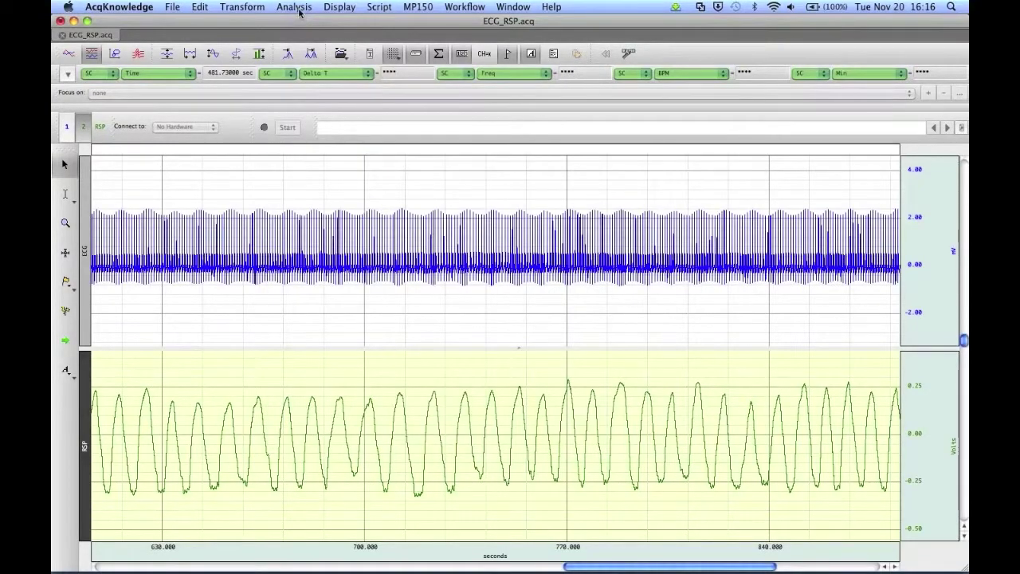
Start a Find Rate analysis on RSP using the TEST signal type settings
{"action": "left_click", "coordinate": [295, 7]}
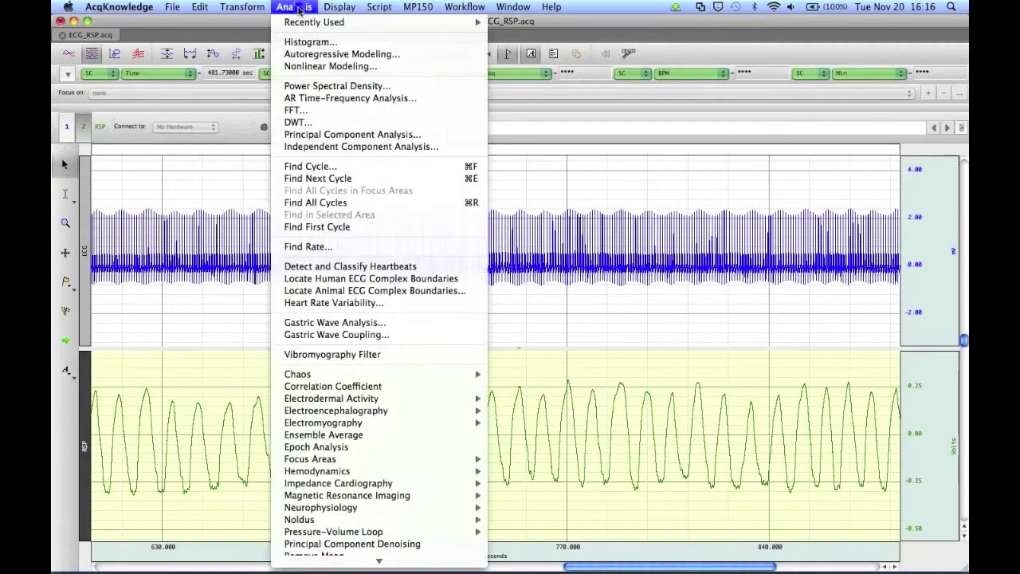
{"action": "left_click", "coordinate": [335, 252]}
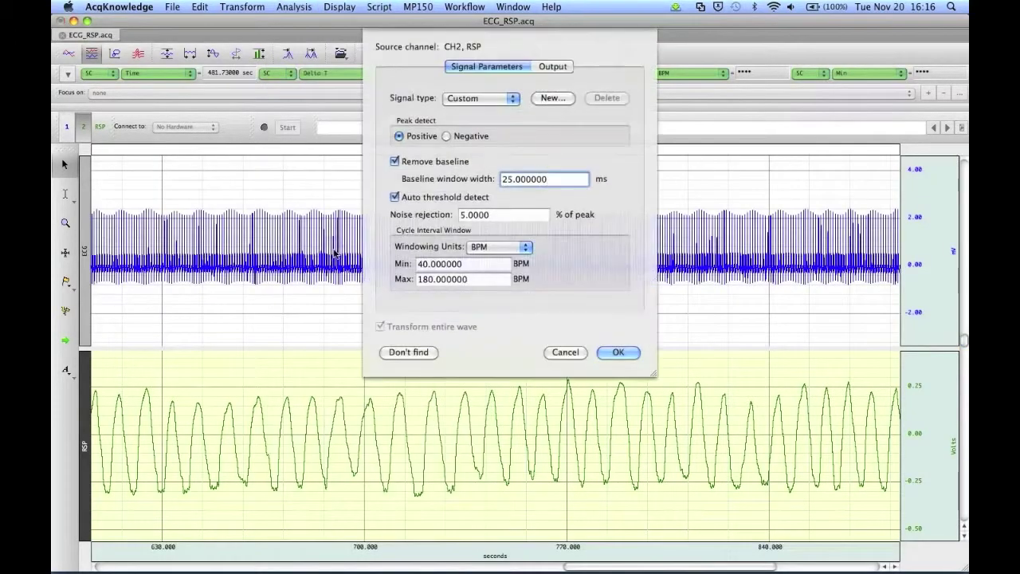
{"action": "left_click", "coordinate": [491, 100]}
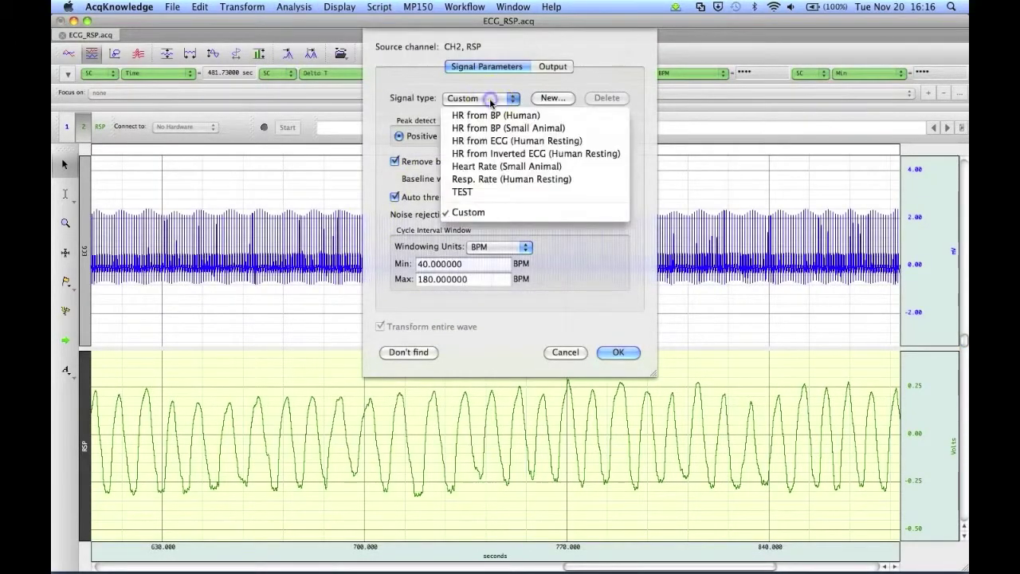
{"action": "left_click", "coordinate": [471, 193]}
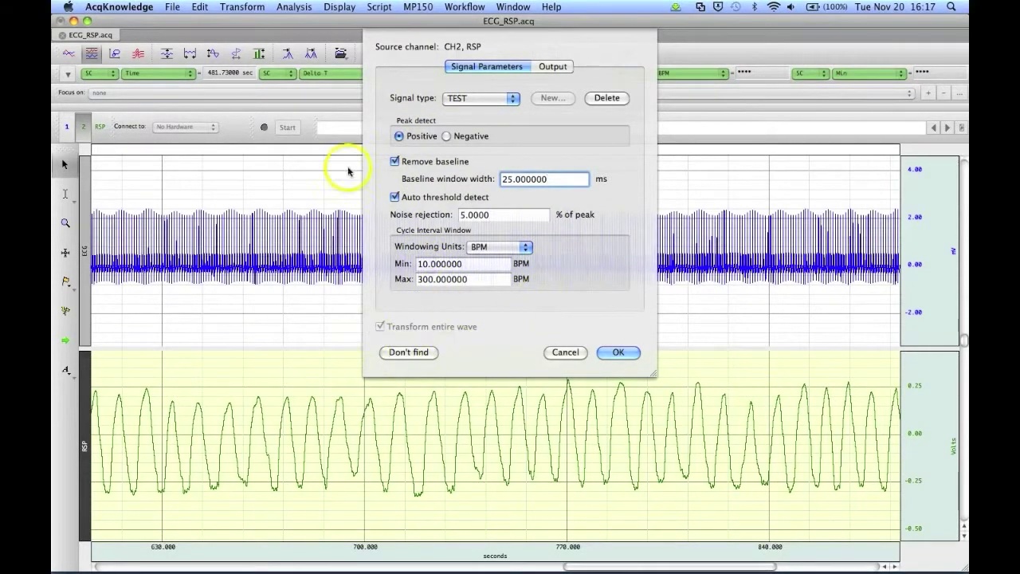
Enable averaging with a 10-second fixed time window and apply the rate calculation
{"action": "left_click", "coordinate": [553, 67]}
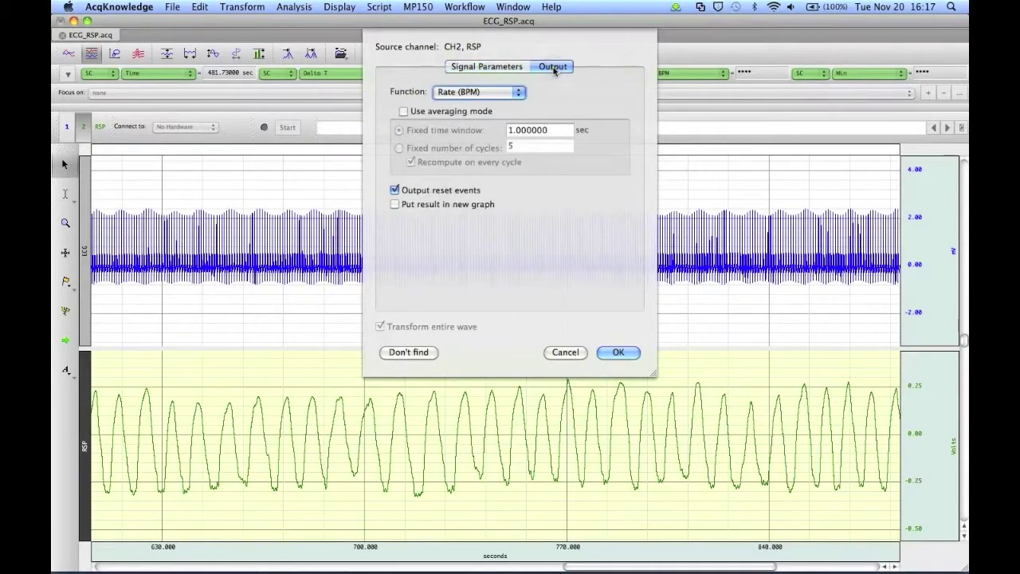
{"action": "left_click", "coordinate": [404, 112]}
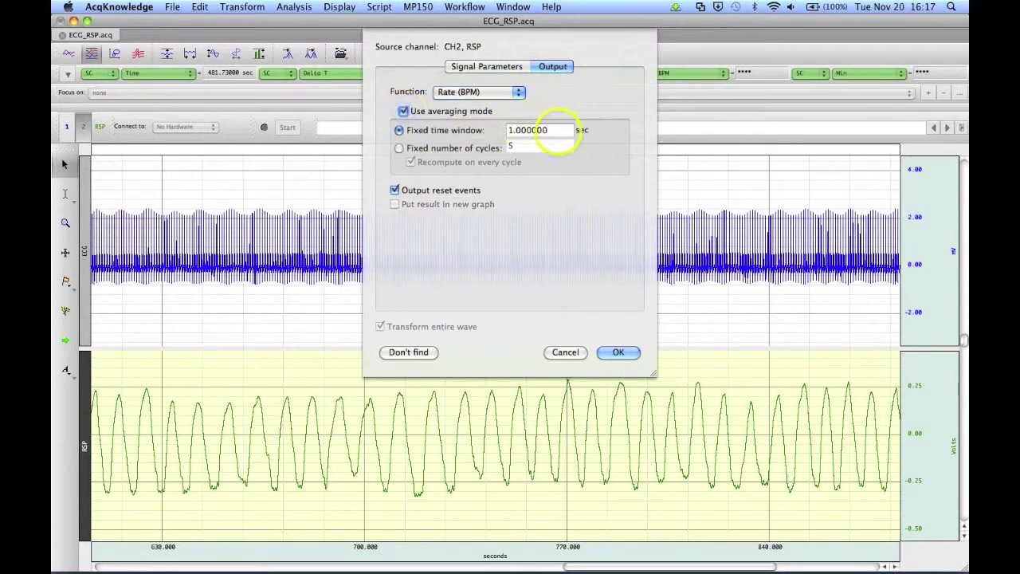
{"action": "left_click", "coordinate": [519, 129]}
{"action": "double_click", "coordinate": [519, 130]}
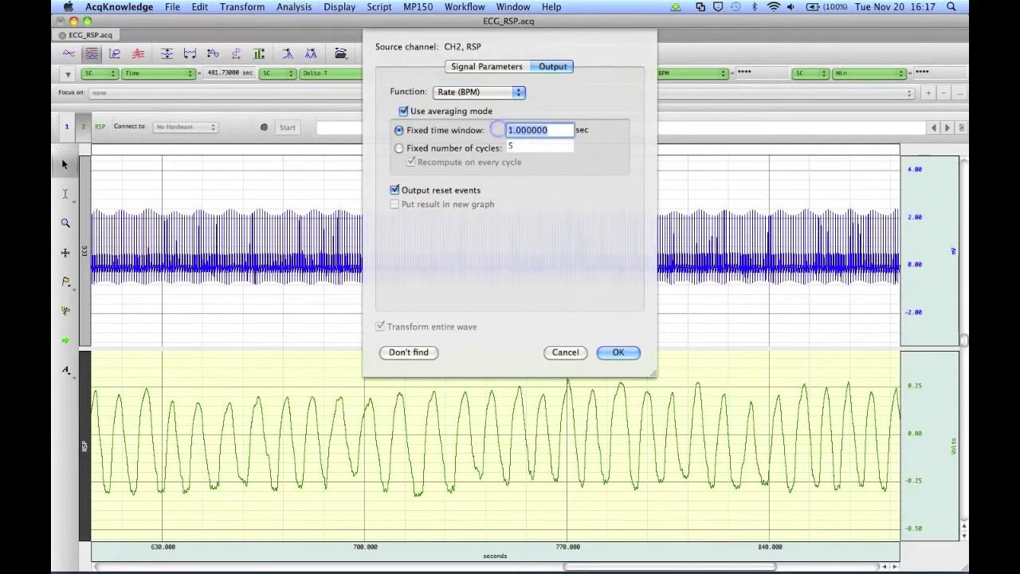
{"action": "type", "text": "10"}
{"action": "left_click", "coordinate": [617, 352]}
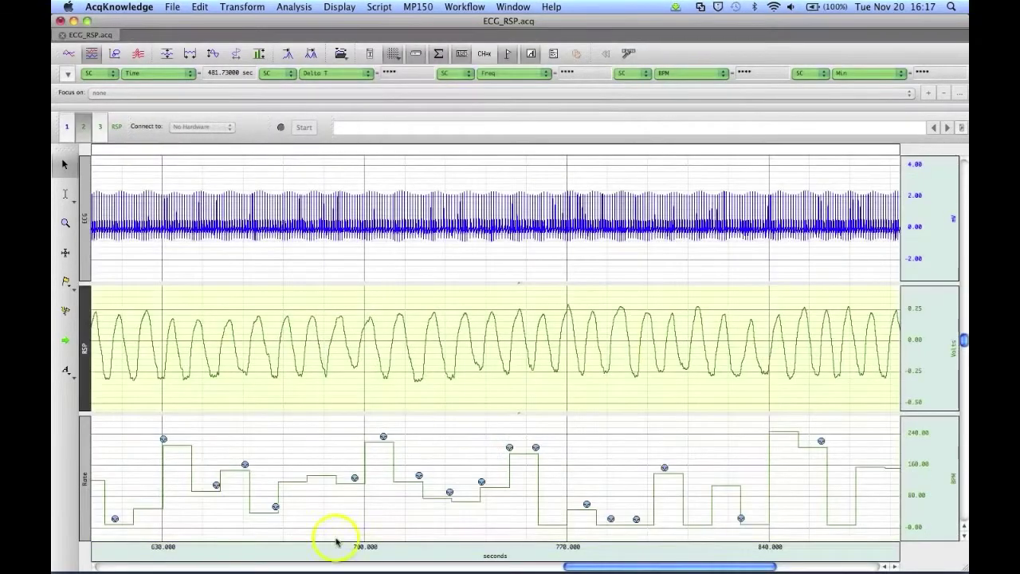
Select the new stepped BPM Rate channel and bring up the MP150 menu
{"action": "left_click", "coordinate": [80, 474]}
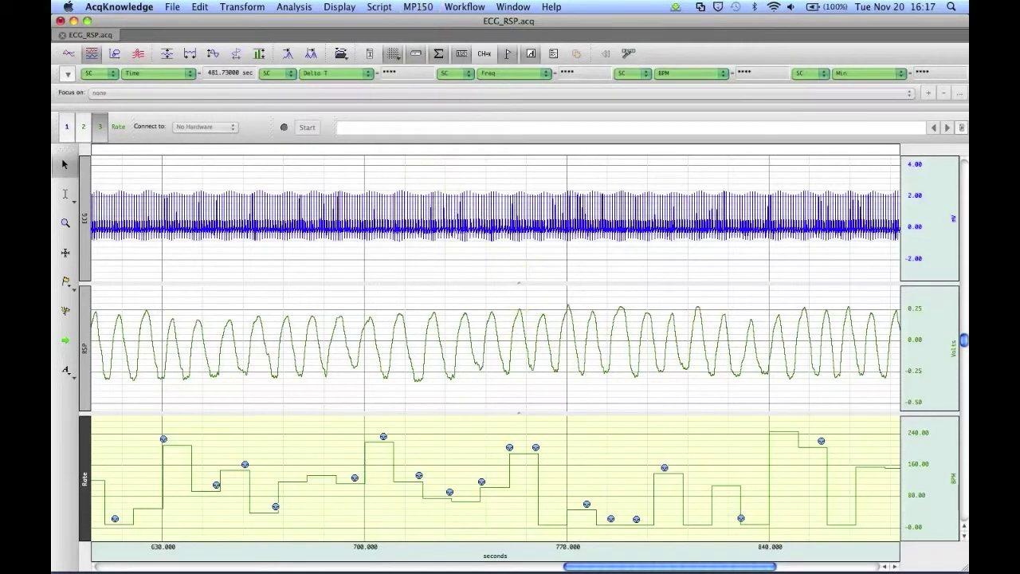
{"action": "left_click", "coordinate": [419, 6]}
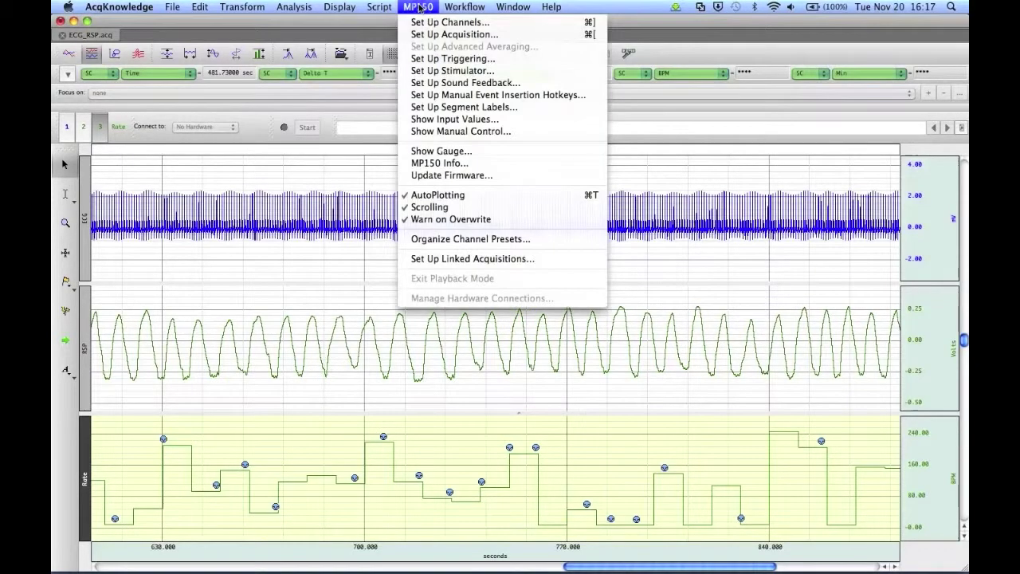
Delete the Rate Test preset in Organize Channel Presets and confirm the removal
{"action": "left_click", "coordinate": [484, 239]}
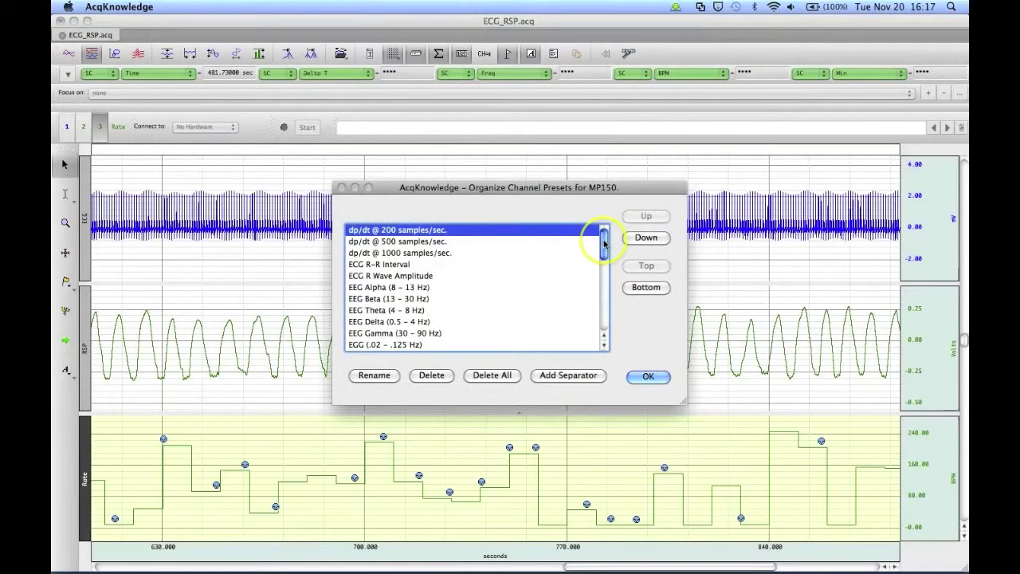
{"action": "left_click_drag", "start_coordinate": [604, 243], "coordinate": [607, 321]}
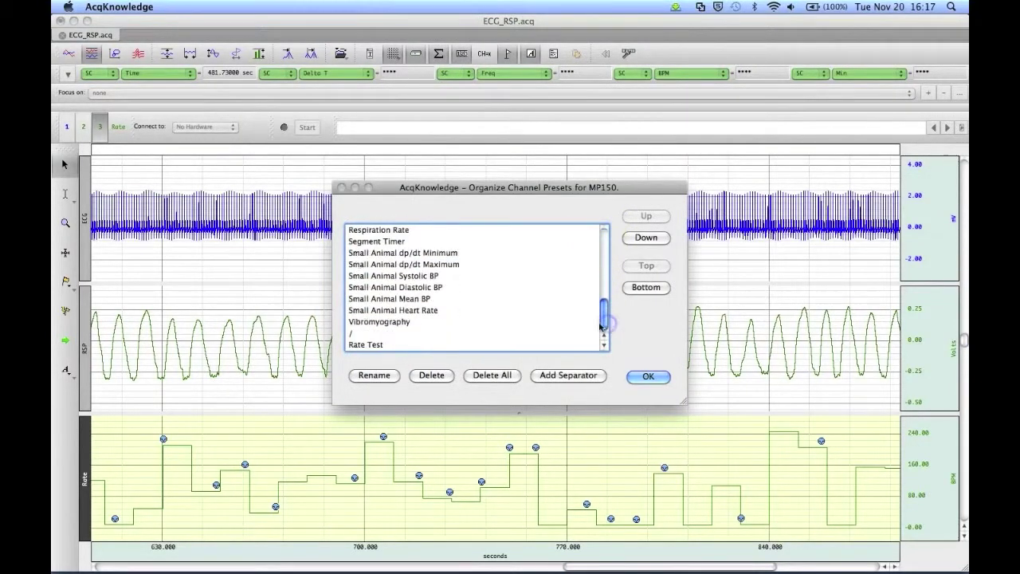
{"action": "left_click", "coordinate": [397, 345]}
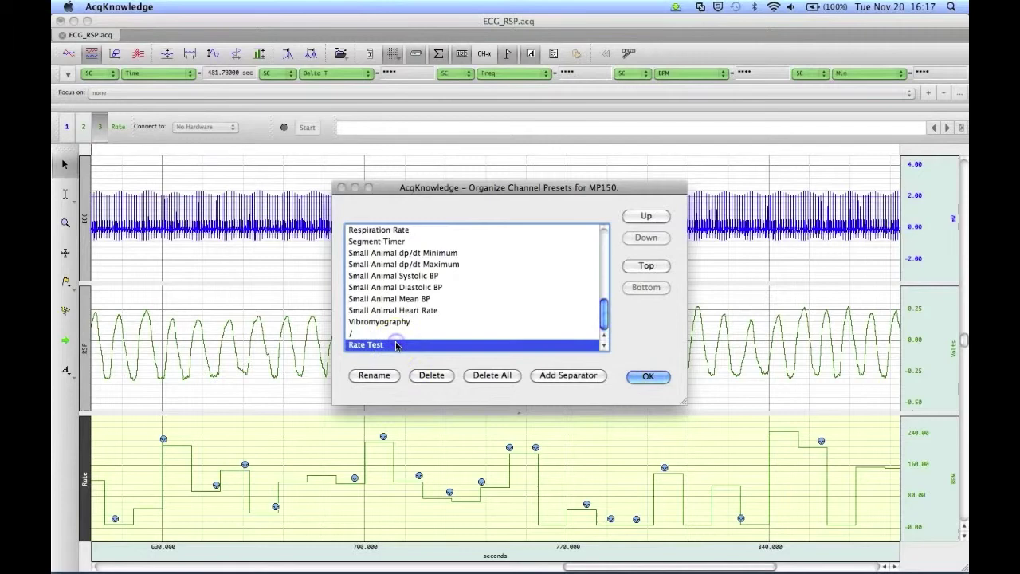
{"action": "left_click", "coordinate": [435, 380]}
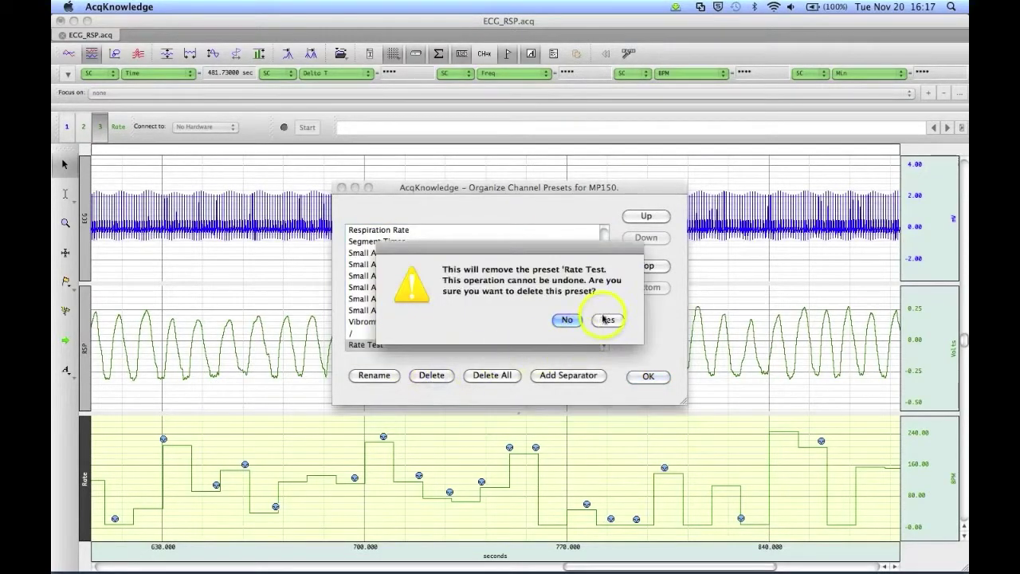
{"action": "left_click", "coordinate": [605, 321]}
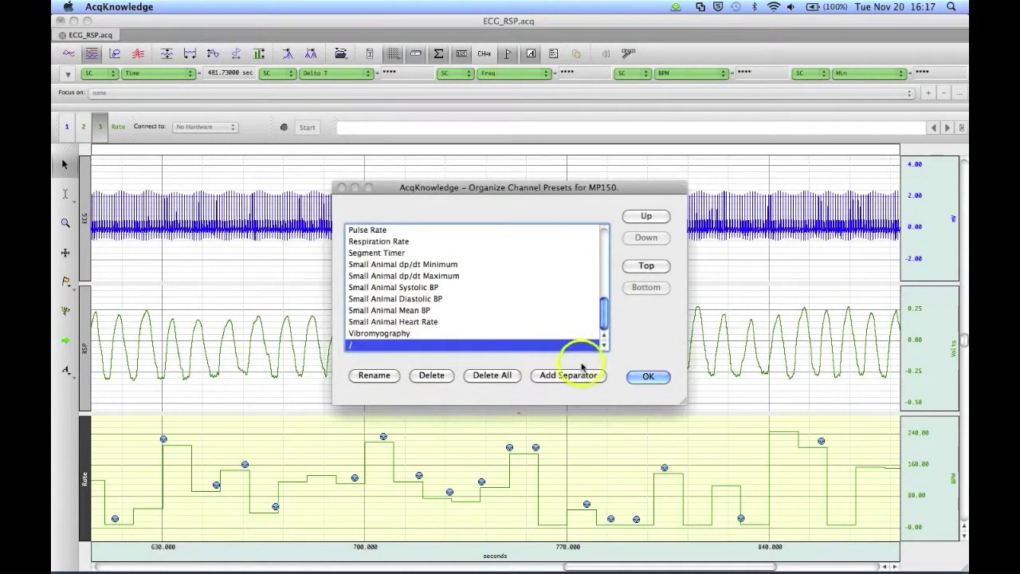
{"action": "left_click", "coordinate": [646, 376]}
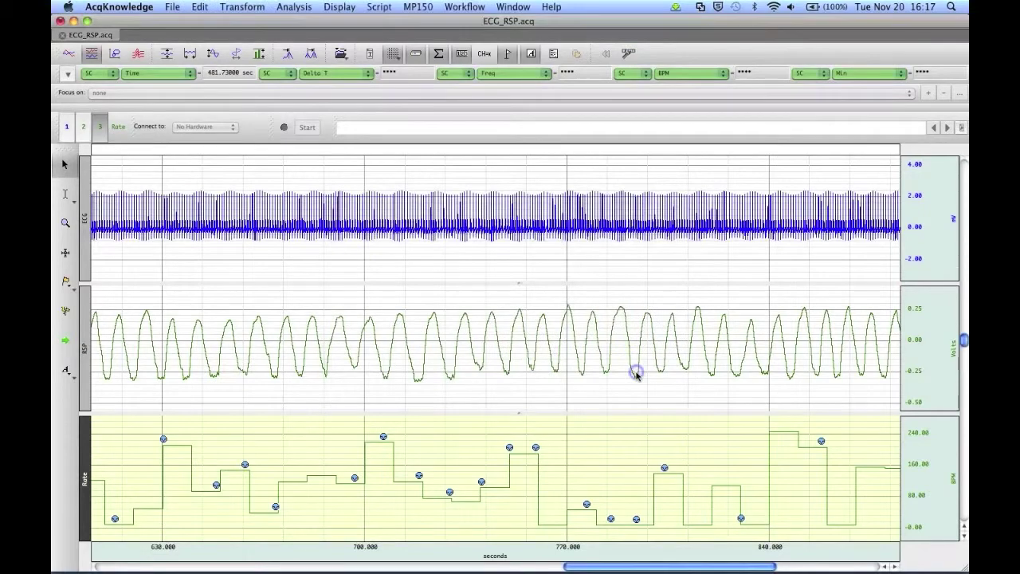
Bring up the Rate setup for calculation channel C0 via MP150 > Set Up Channels
{"action": "left_click", "coordinate": [428, 9]}
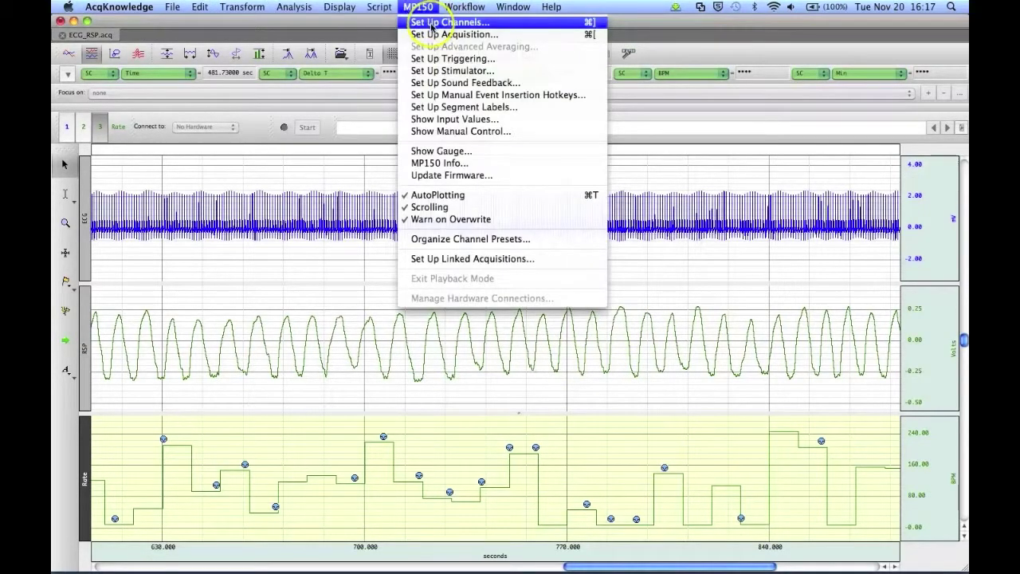
{"action": "left_click", "coordinate": [431, 23]}
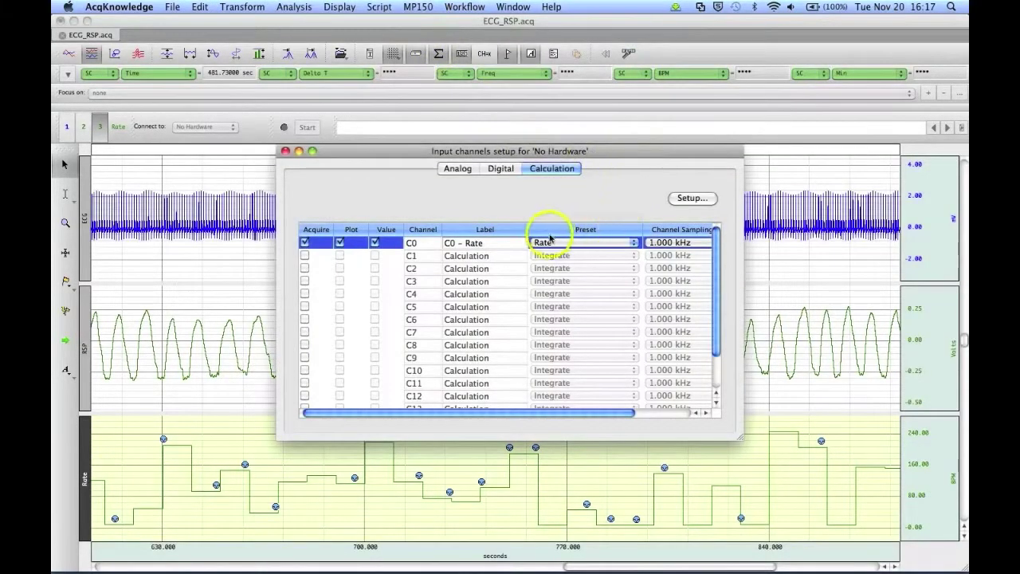
{"action": "left_click", "coordinate": [672, 202]}
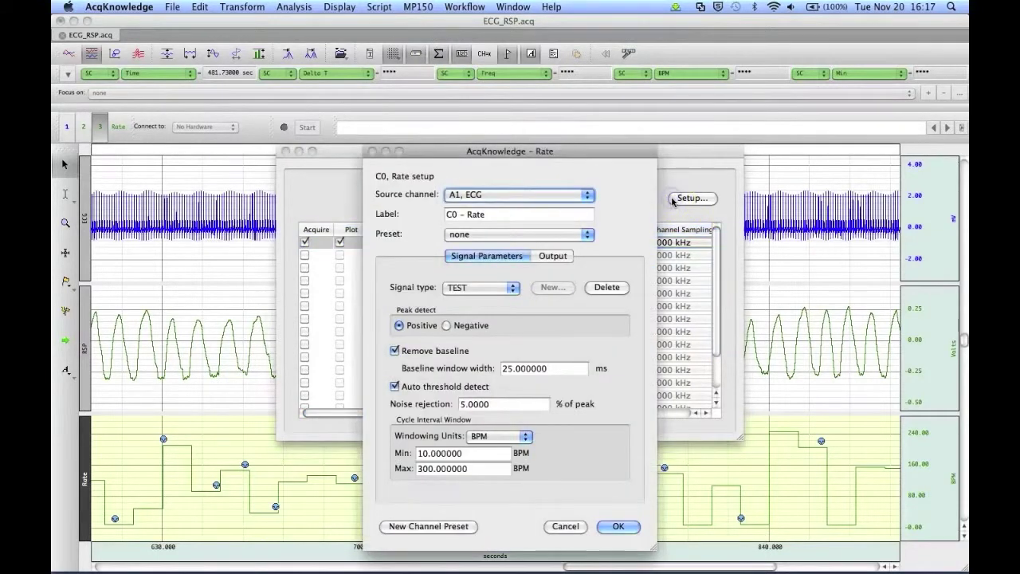
Permanently delete the TEST signal type, leaving Custom, and accept the C0 Rate setup
{"action": "left_click", "coordinate": [493, 291]}
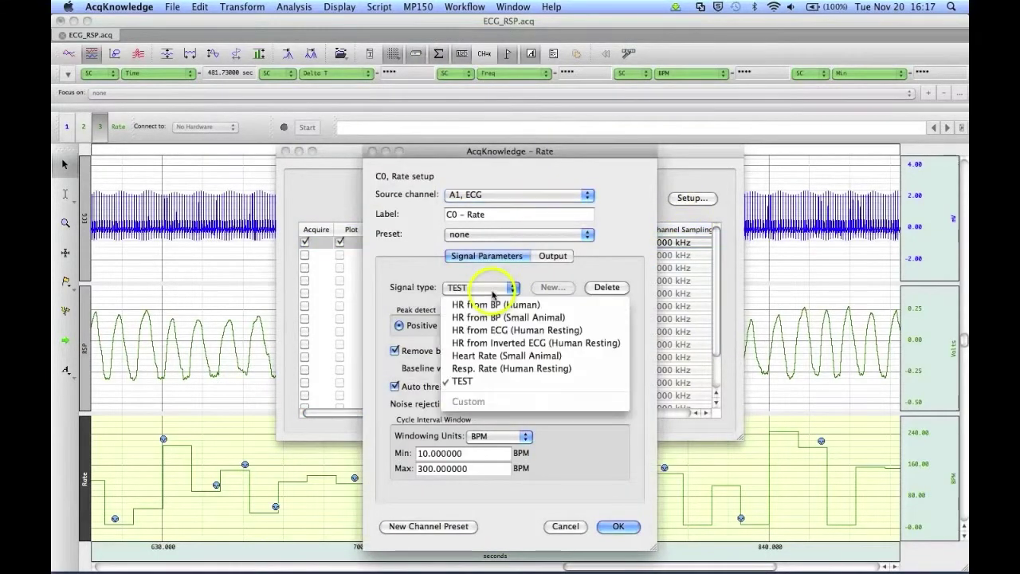
{"action": "left_click", "coordinate": [478, 381]}
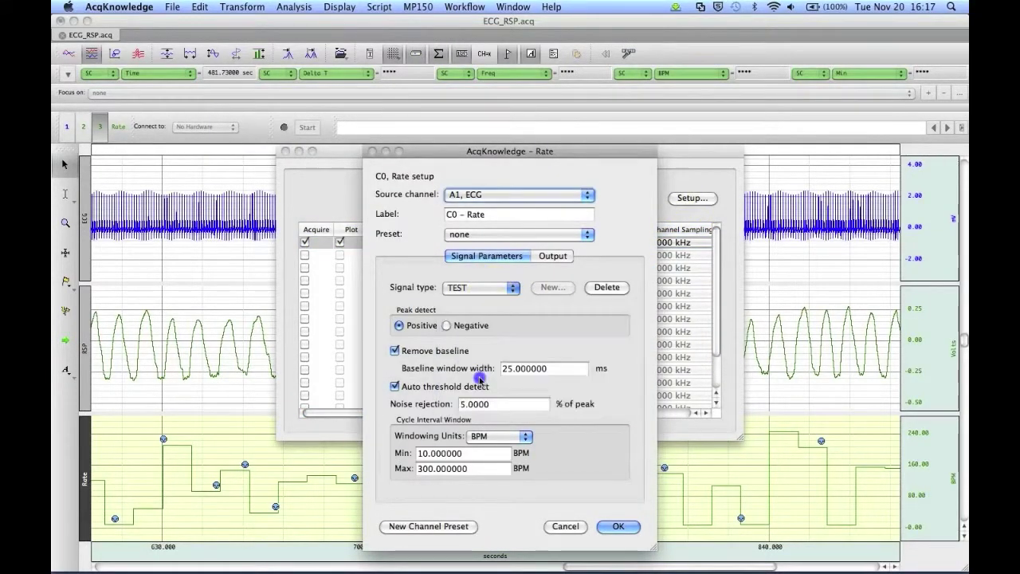
{"action": "left_click", "coordinate": [606, 287]}
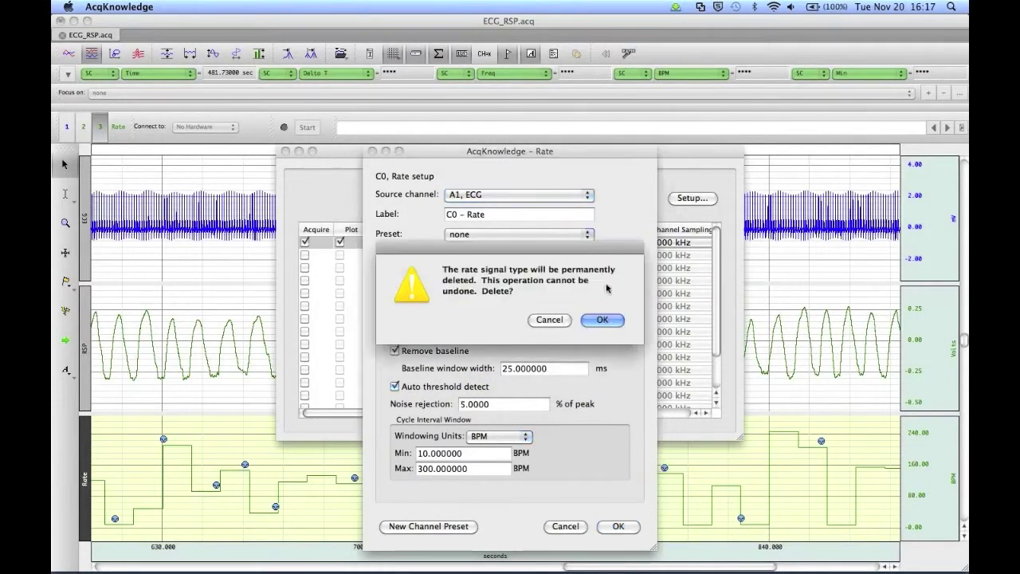
{"action": "left_click", "coordinate": [602, 323]}
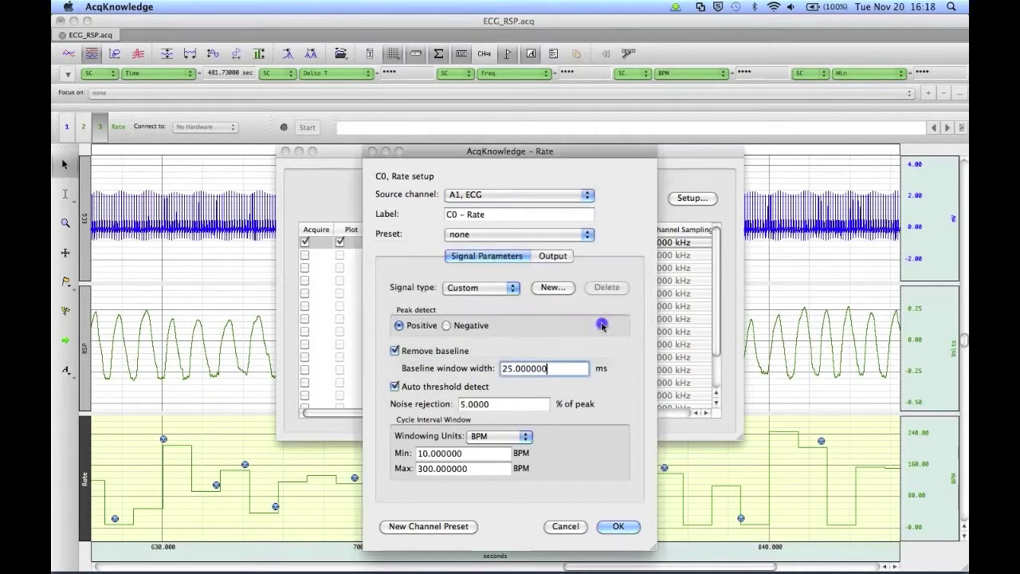
{"action": "left_click", "coordinate": [510, 287]}
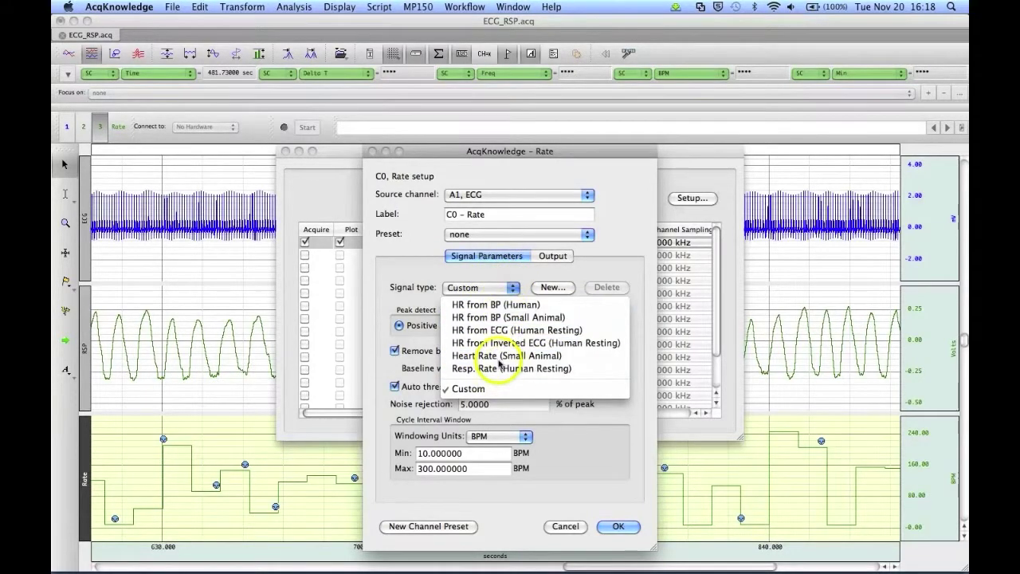
{"action": "left_click", "coordinate": [478, 388]}
{"action": "left_click", "coordinate": [618, 526]}
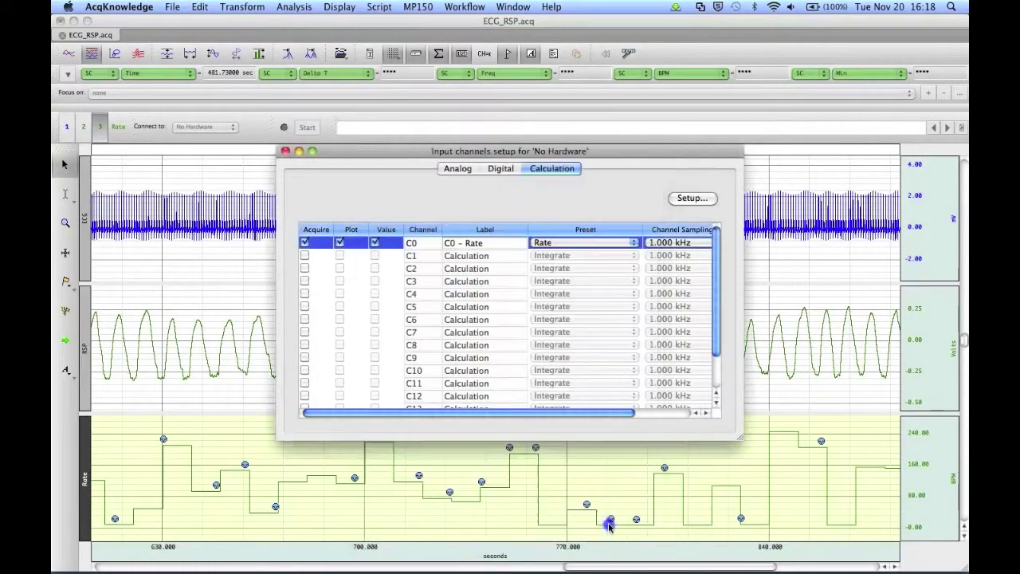
{"action": "left_click", "coordinate": [635, 243]}
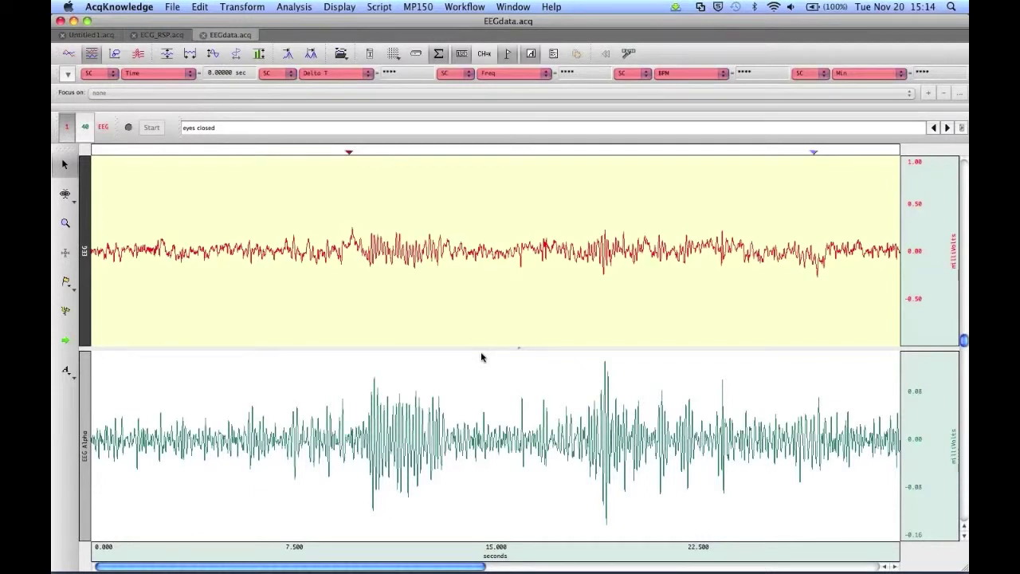
Build the expression CH1+CH40 in Transform > Expression with destination New
{"action": "left_click", "coordinate": [254, 10]}
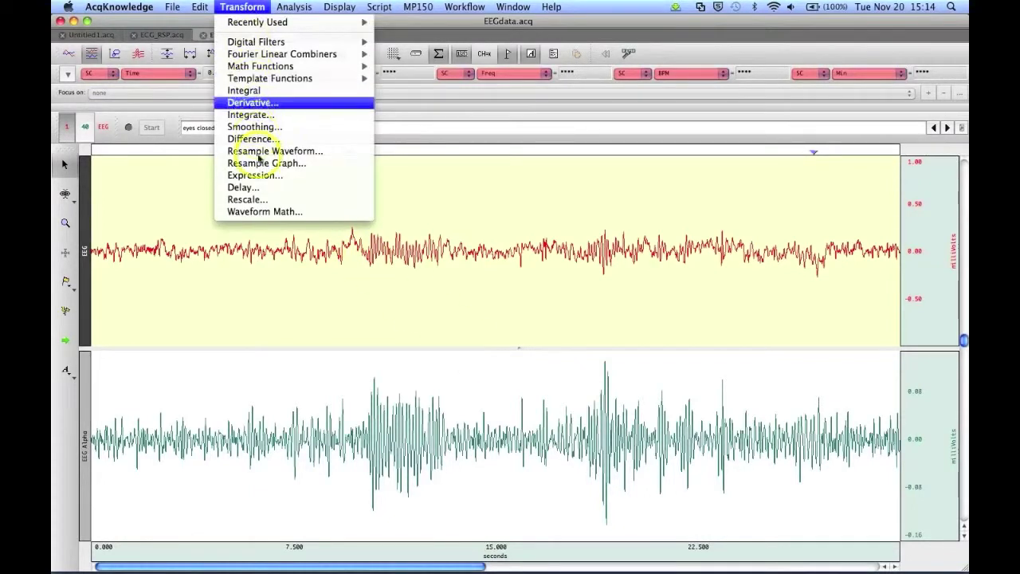
{"action": "left_click", "coordinate": [253, 175]}
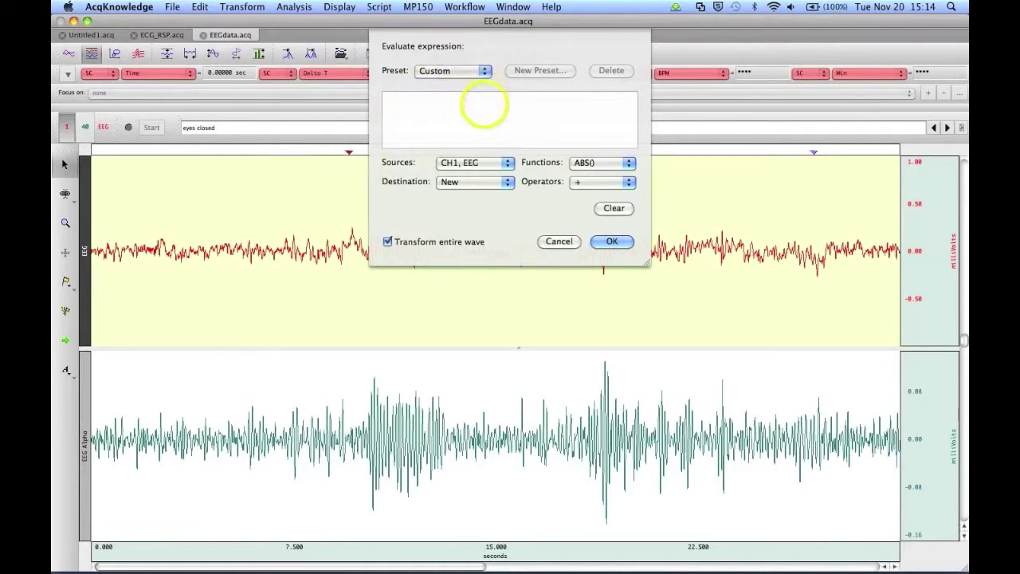
{"action": "left_click", "coordinate": [461, 165]}
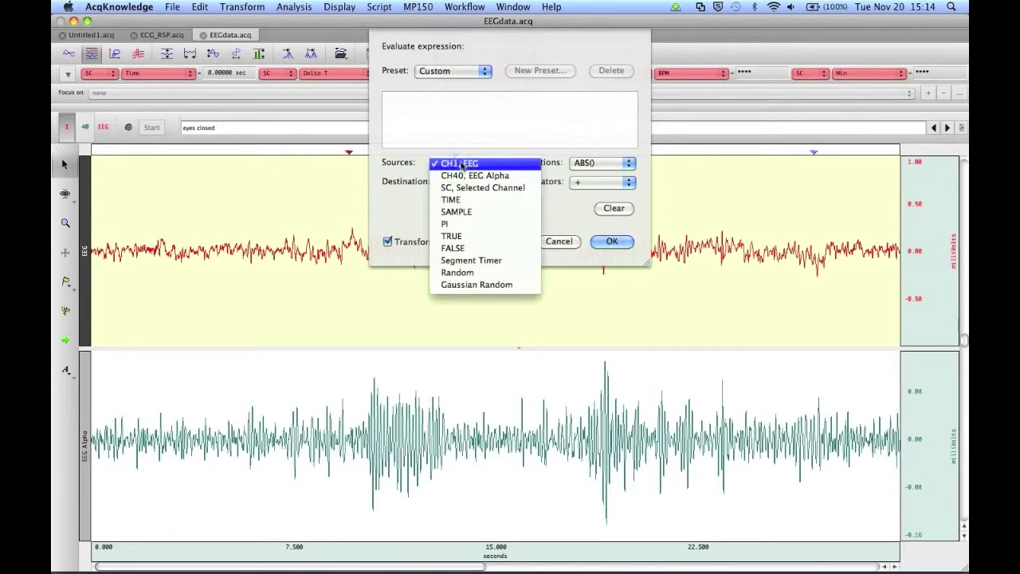
{"action": "left_click", "coordinate": [461, 164]}
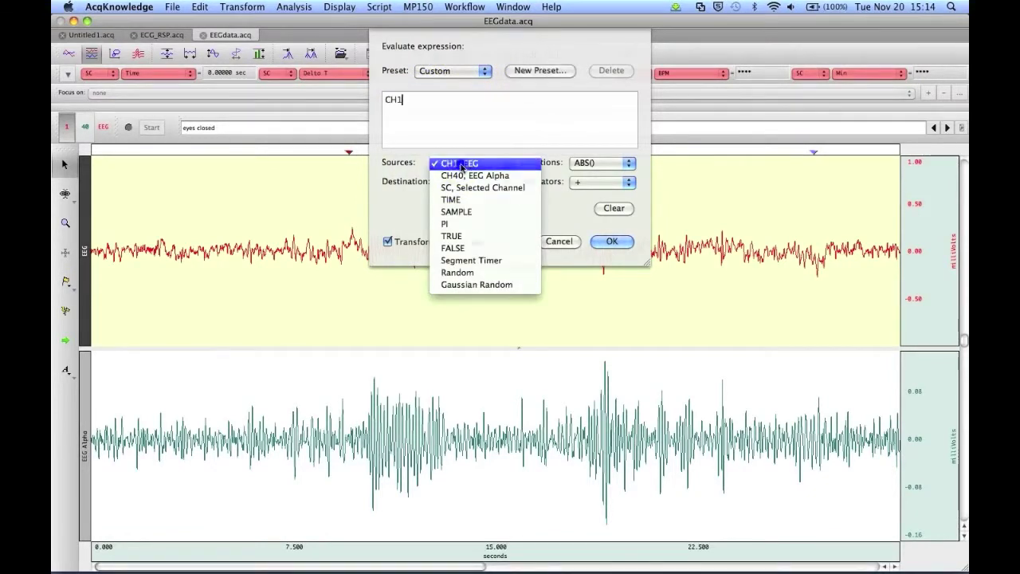
{"action": "left_click", "coordinate": [579, 183]}
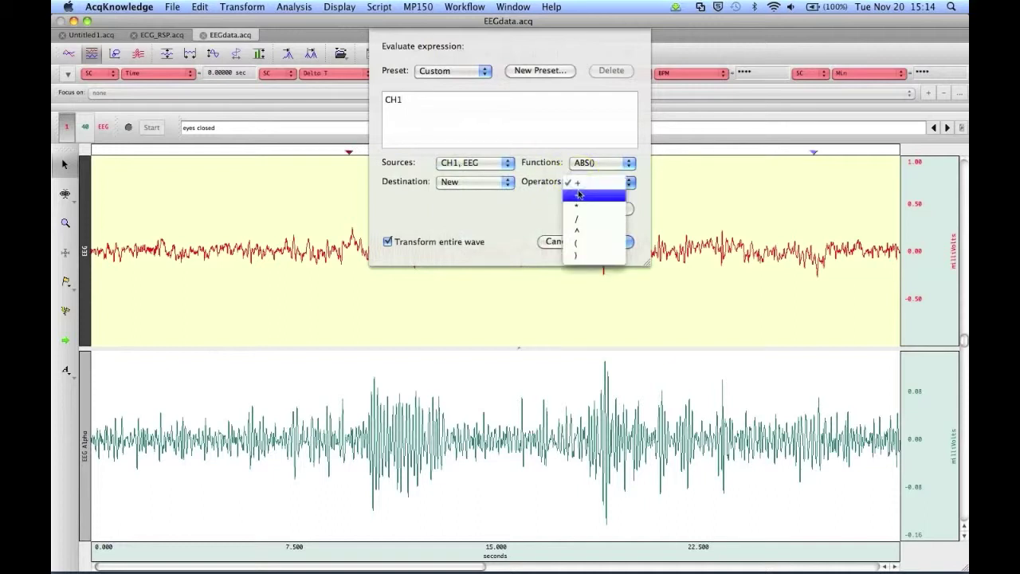
{"action": "left_click", "coordinate": [579, 184]}
{"action": "left_click", "coordinate": [494, 164]}
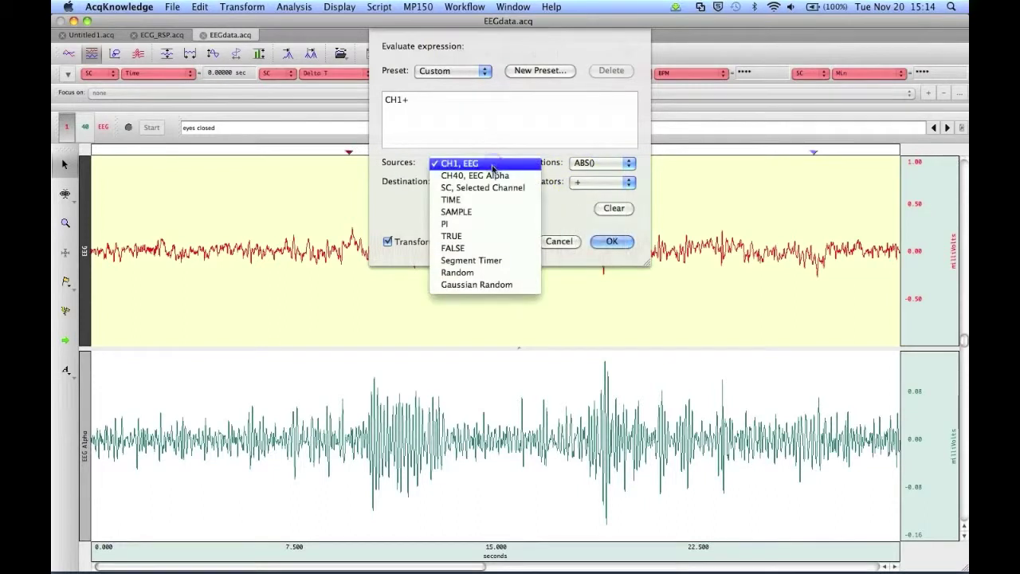
{"action": "left_click", "coordinate": [488, 175]}
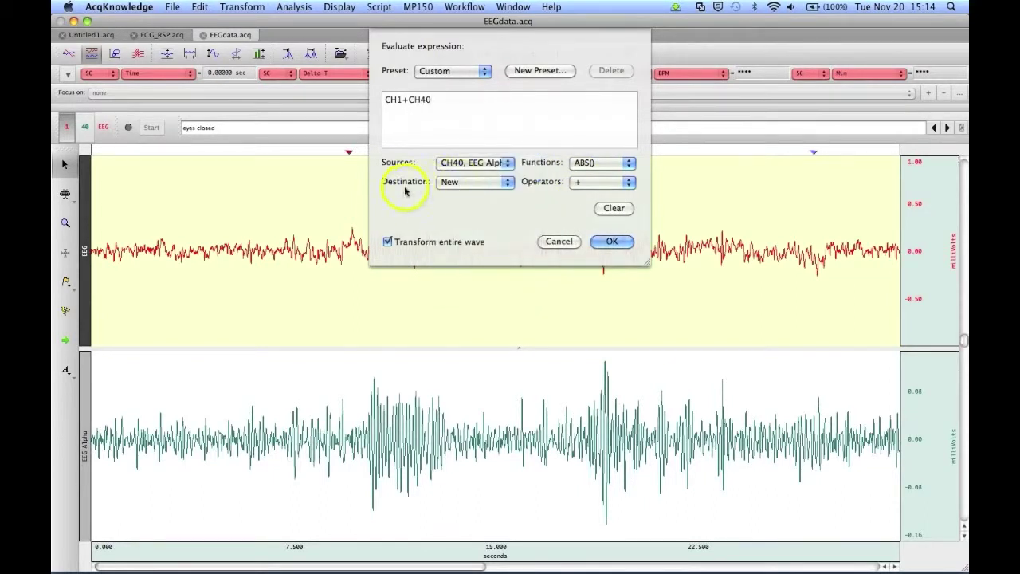
{"action": "left_click", "coordinate": [450, 183]}
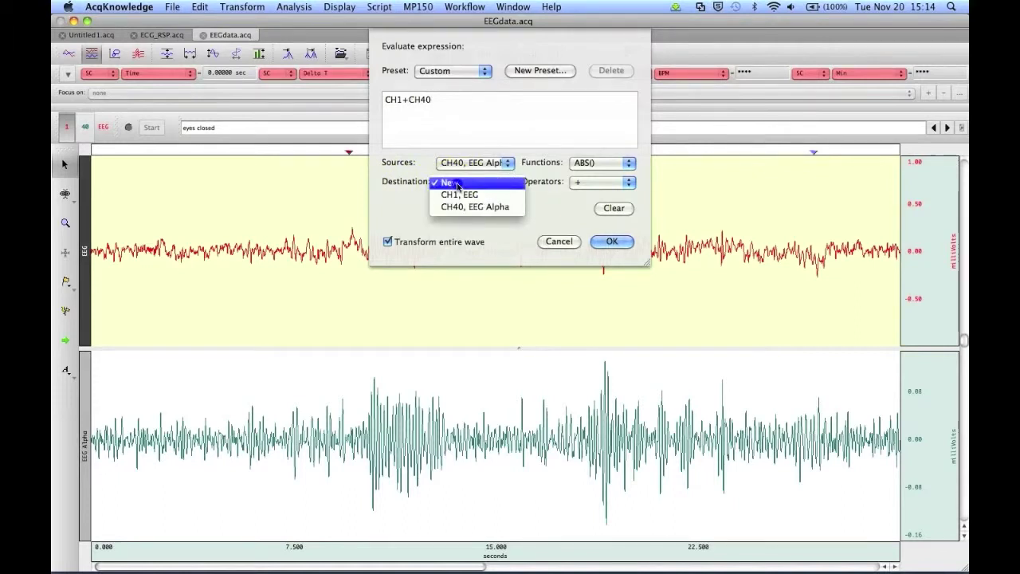
{"action": "left_click", "coordinate": [457, 185]}
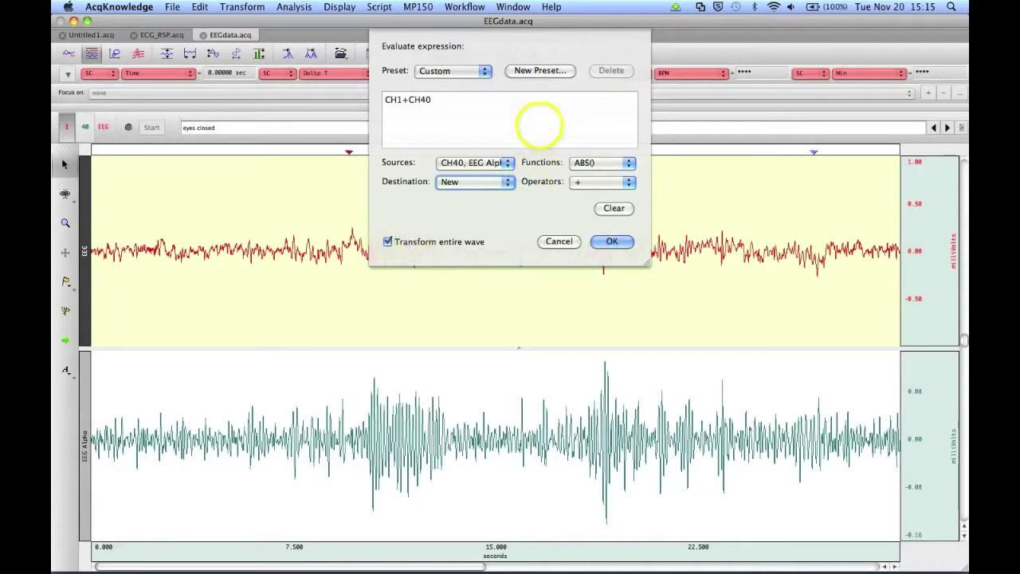
Save the expression as preset 'EEG Addition' and run it into a new channel
{"action": "left_click", "coordinate": [548, 74]}
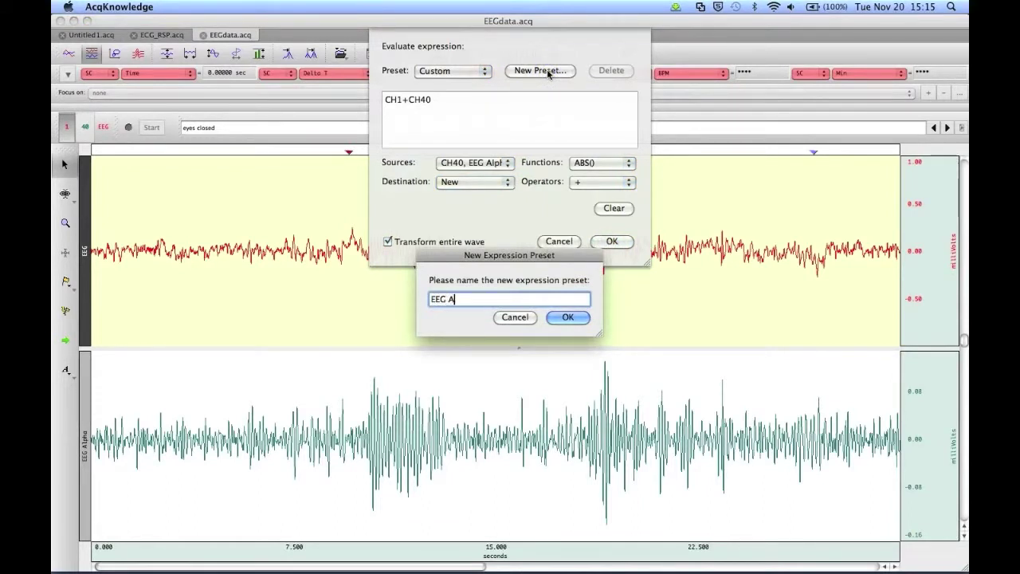
{"action": "left_click", "coordinate": [575, 317]}
{"action": "left_click", "coordinate": [610, 239]}
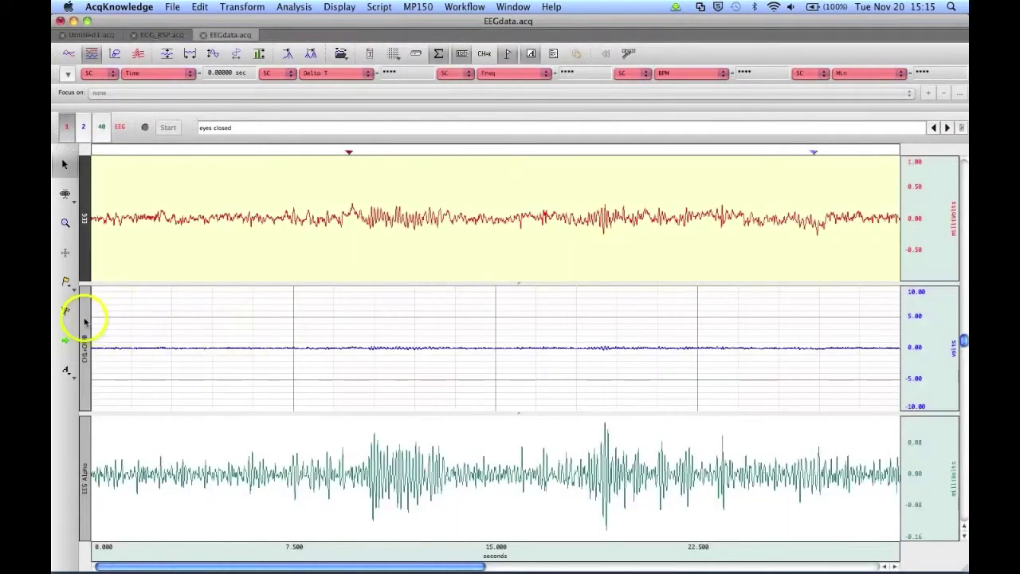
Select the CH1+CH40 channel and autoscale its waveform to fit the plot
{"action": "left_click", "coordinate": [84, 320]}
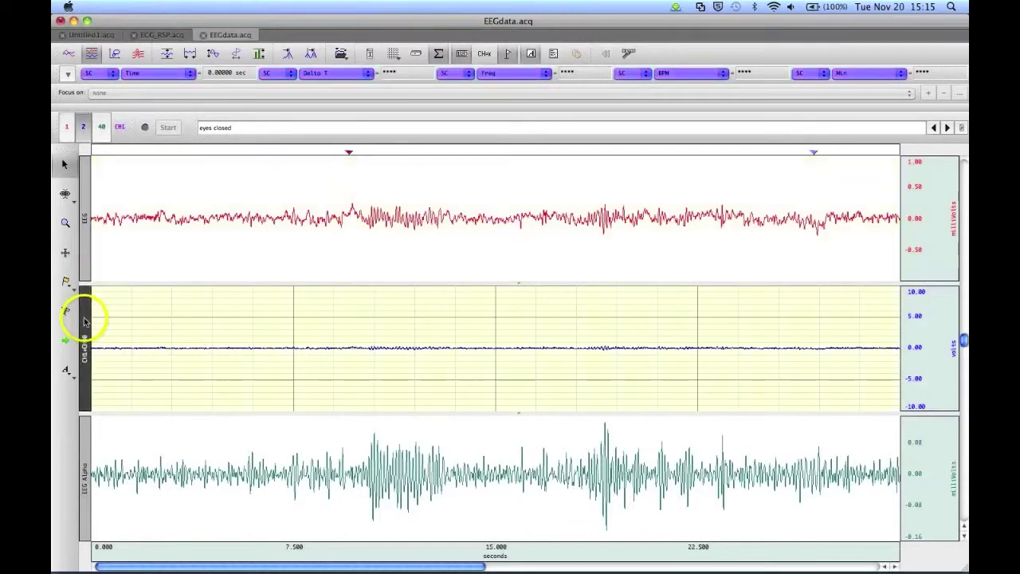
{"action": "left_click", "coordinate": [172, 53]}
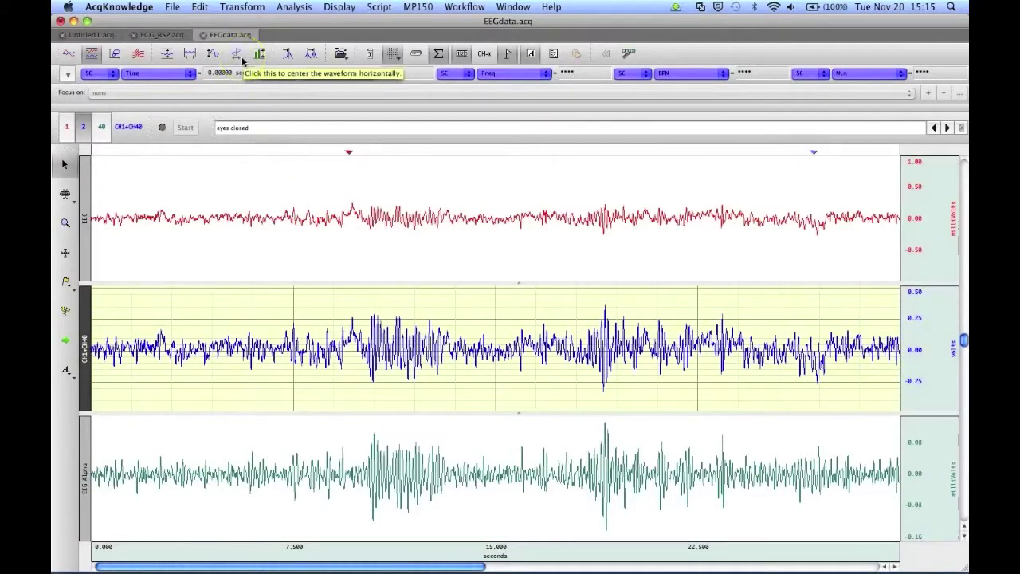
Load the EEG Addition preset (CH1+CH40) in Transform > Expression
{"action": "left_click", "coordinate": [242, 8]}
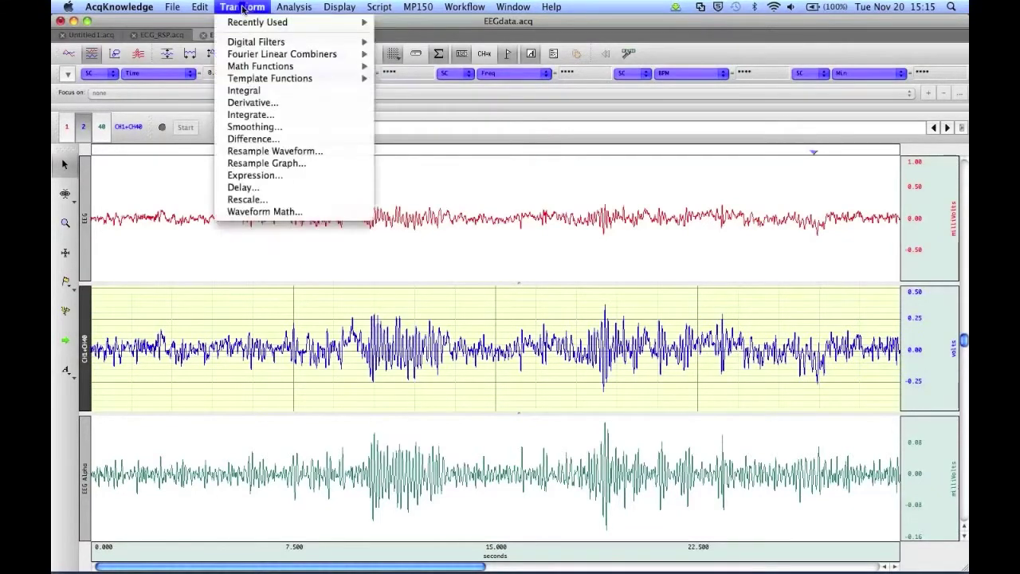
{"action": "left_click", "coordinate": [269, 177]}
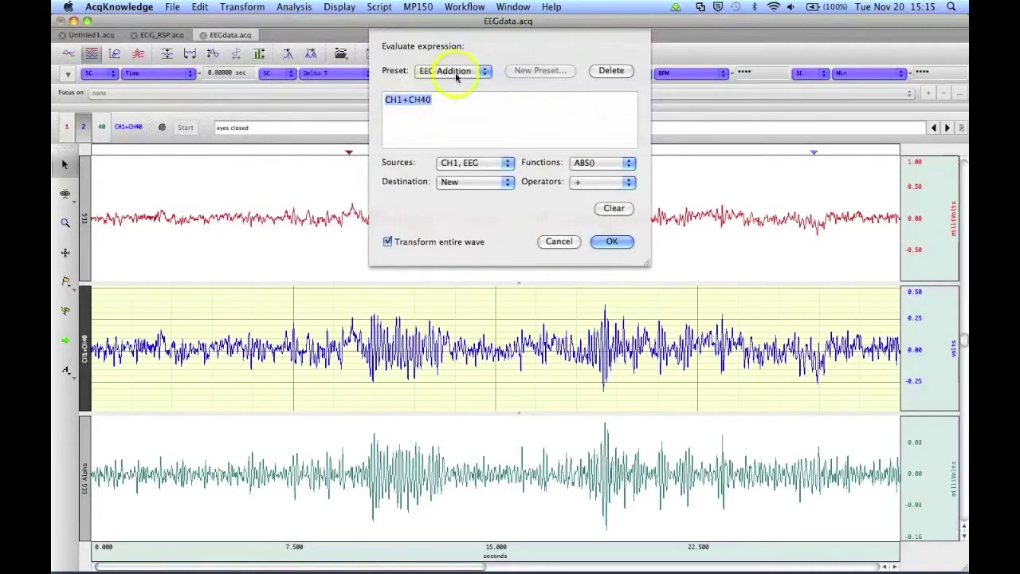
{"action": "left_click", "coordinate": [456, 71]}
{"action": "left_click", "coordinate": [462, 148]}
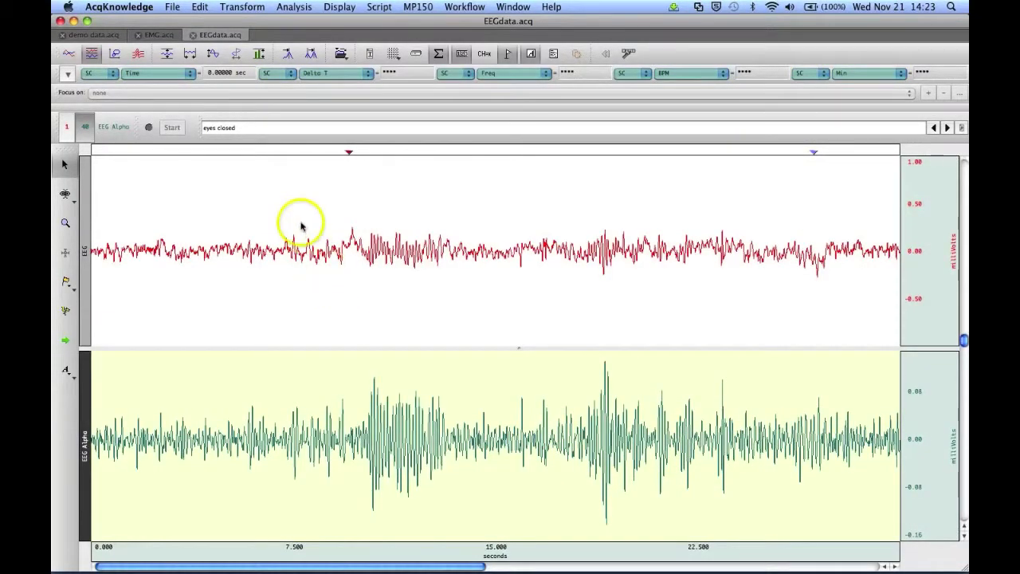
Change the first measurement from Time to an Expression using the EEG Addition preset (CH1+CH40)
{"action": "left_click", "coordinate": [143, 74]}
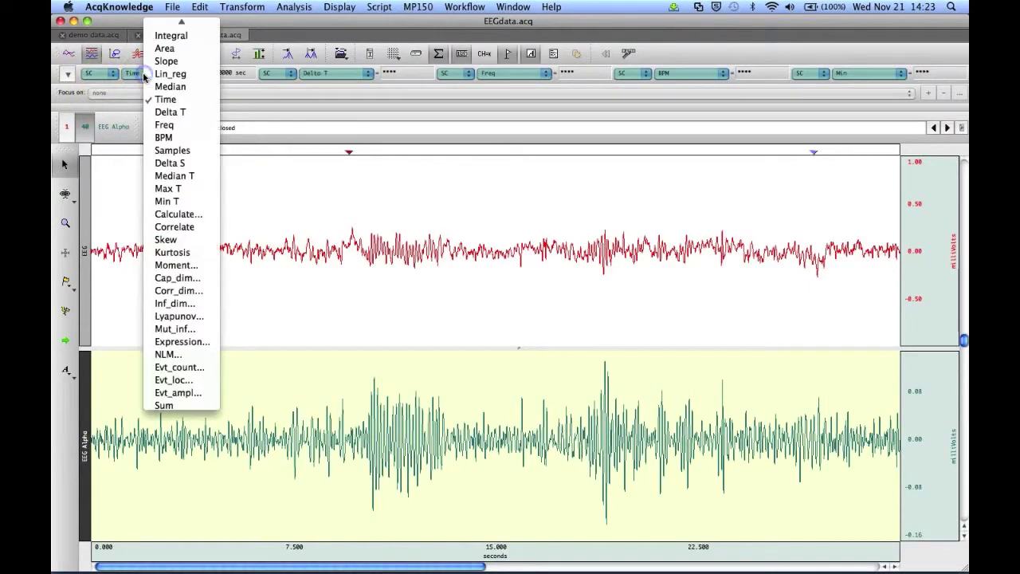
{"action": "left_click", "coordinate": [195, 342]}
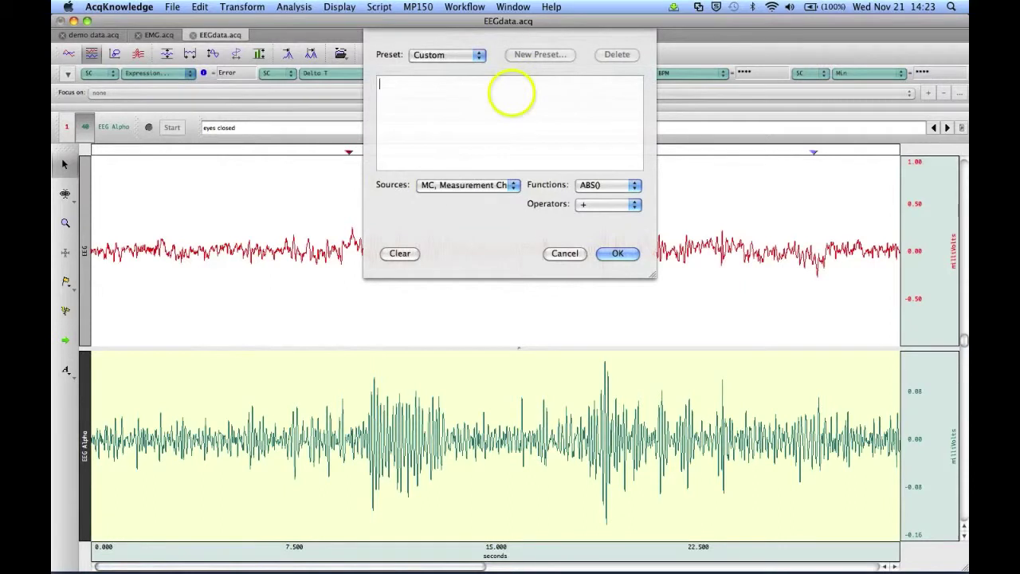
{"action": "left_click", "coordinate": [472, 56]}
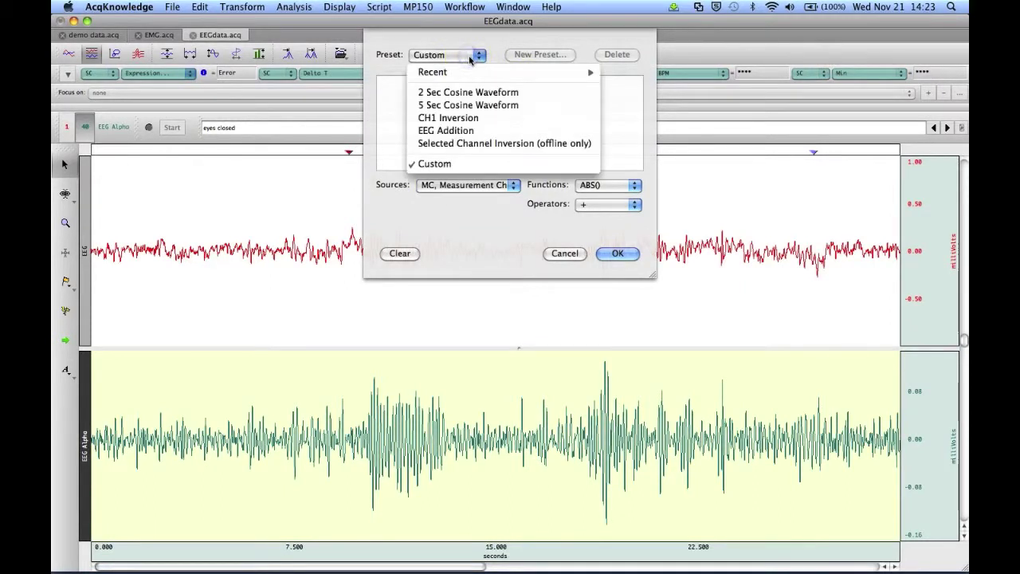
{"action": "left_click", "coordinate": [453, 137]}
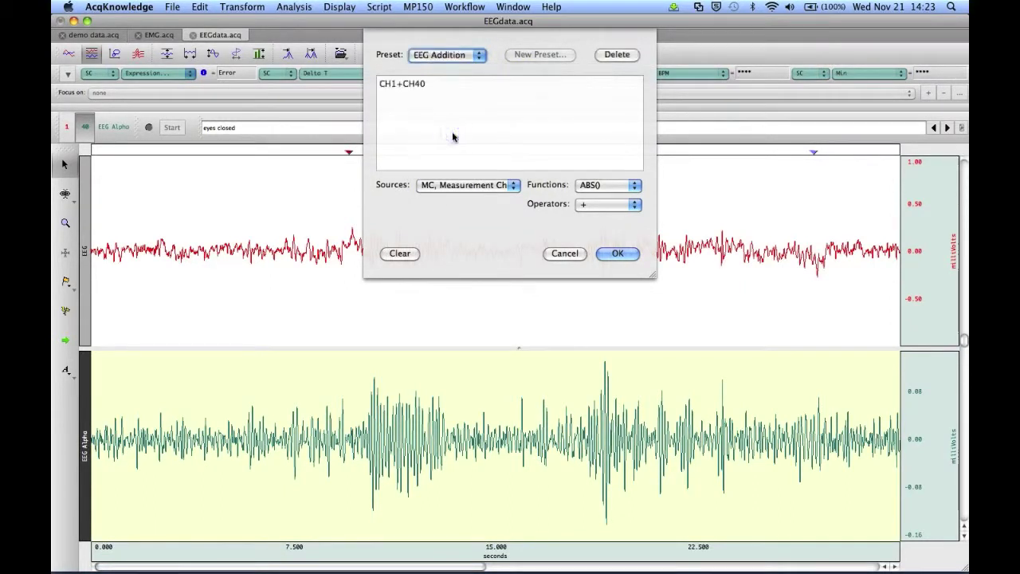
{"action": "left_click", "coordinate": [617, 253]}
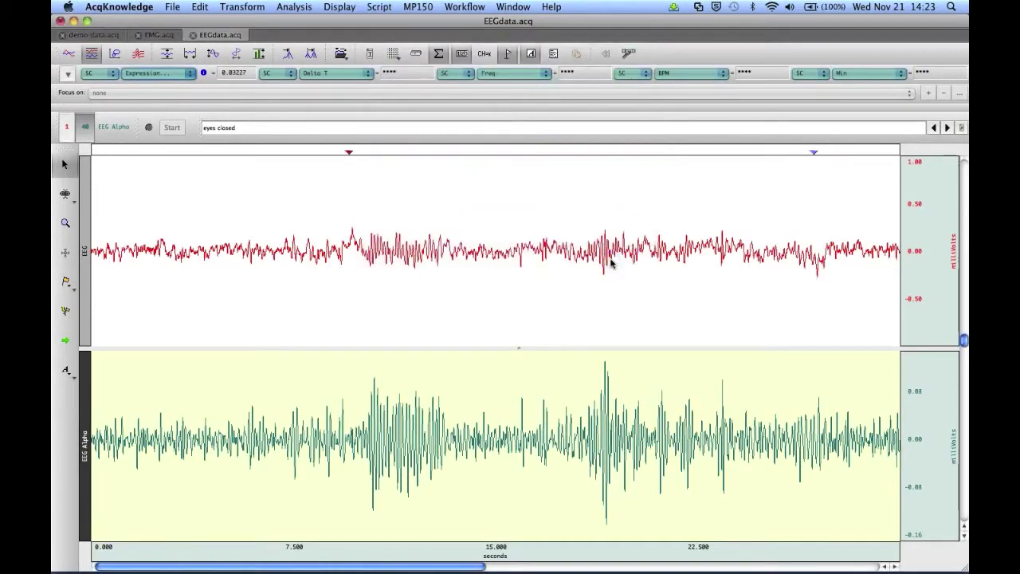
Select a stretch near the start, then a 2.2-second stretch around 11 s, and clear the selection
{"action": "left_click", "coordinate": [65, 193]}
{"action": "left_click_drag", "start_coordinate": [135, 245], "coordinate": [268, 257]}
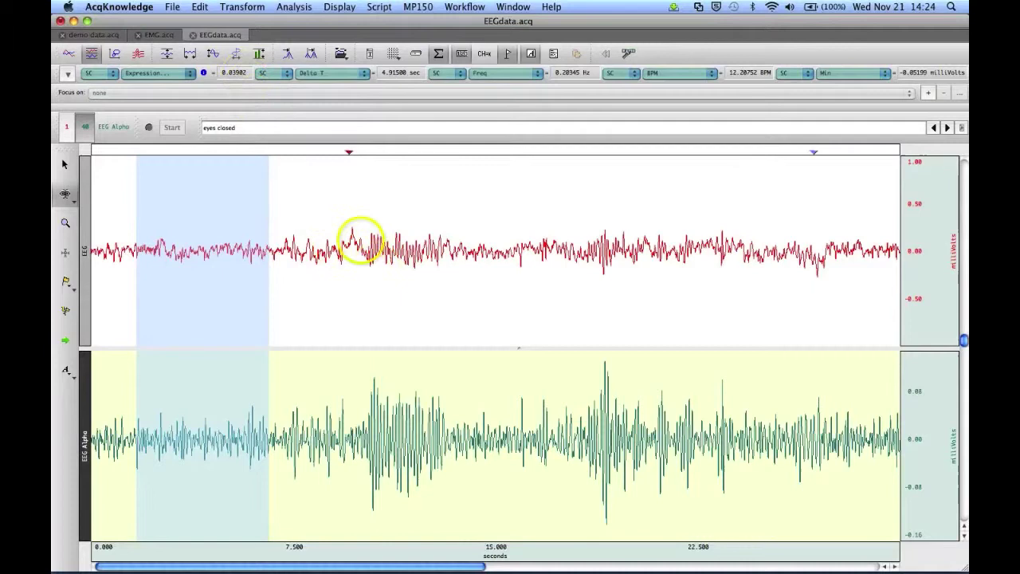
{"action": "left_click_drag", "start_coordinate": [369, 251], "coordinate": [430, 255]}
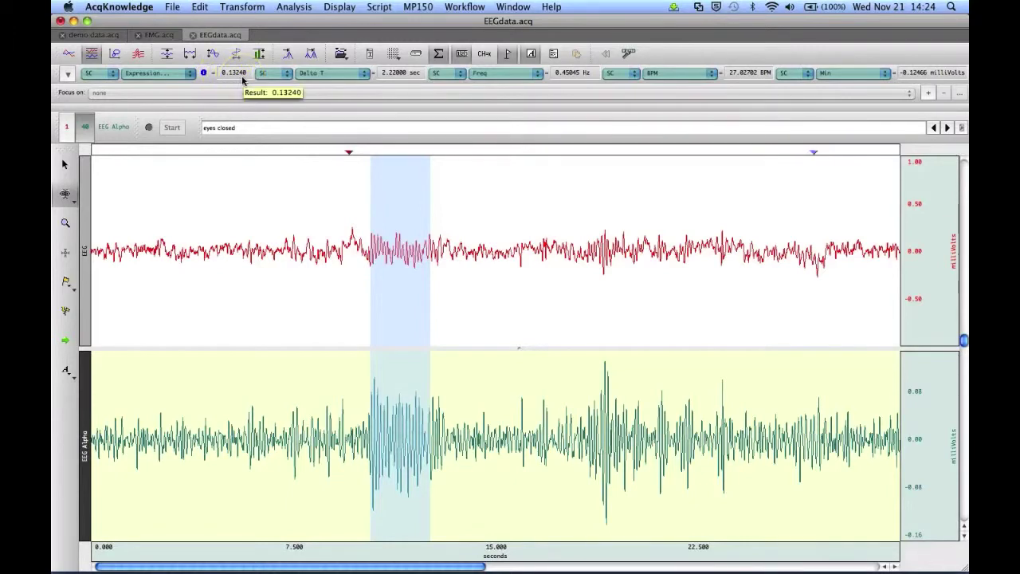
{"action": "left_click", "coordinate": [386, 222]}
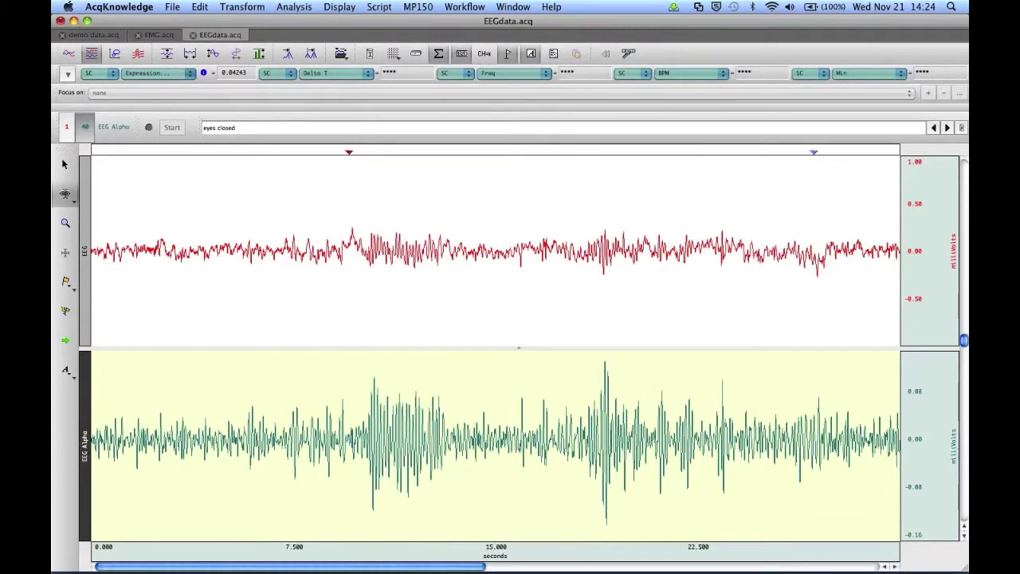
In the MP150 input channel setup, enable acquire, plot and value for calculation channel C1
{"action": "left_click", "coordinate": [419, 7]}
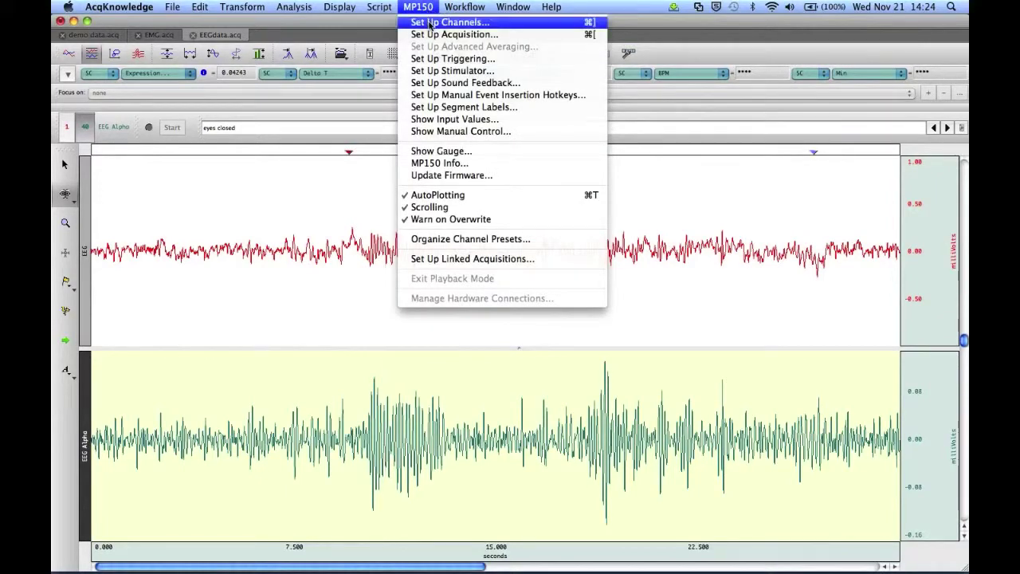
{"action": "left_click", "coordinate": [429, 23]}
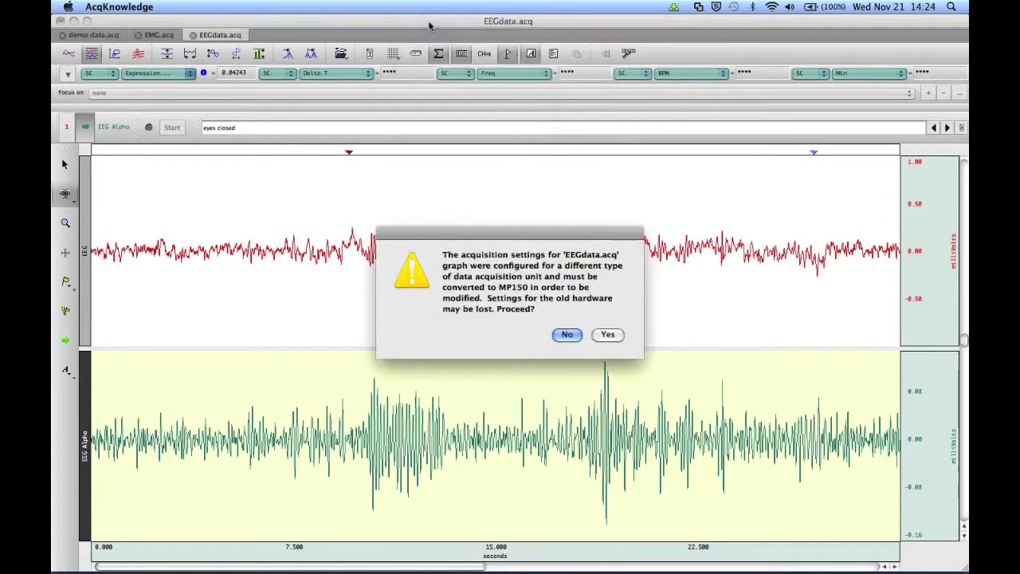
{"action": "left_click", "coordinate": [606, 334]}
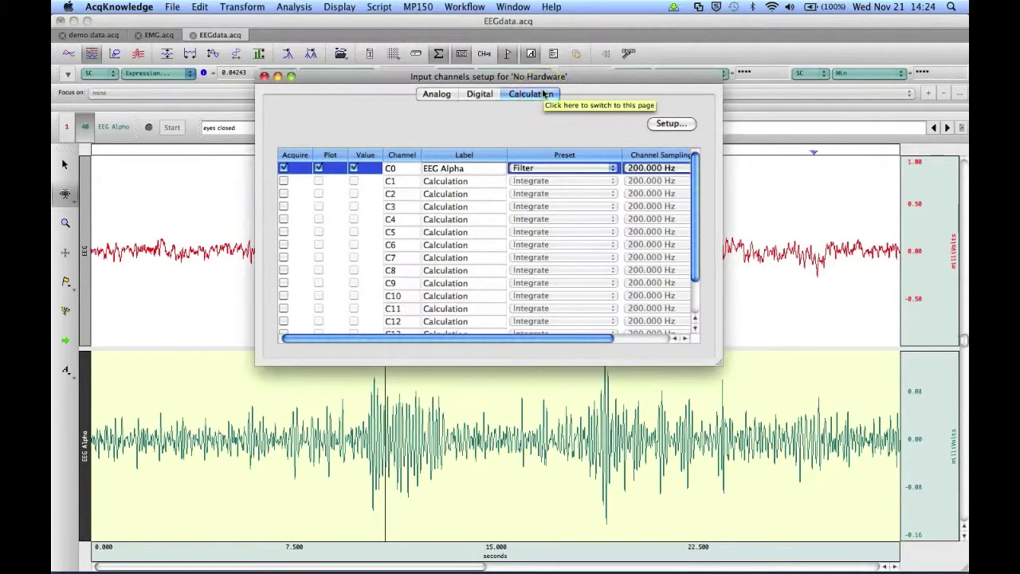
{"action": "left_click", "coordinate": [530, 94]}
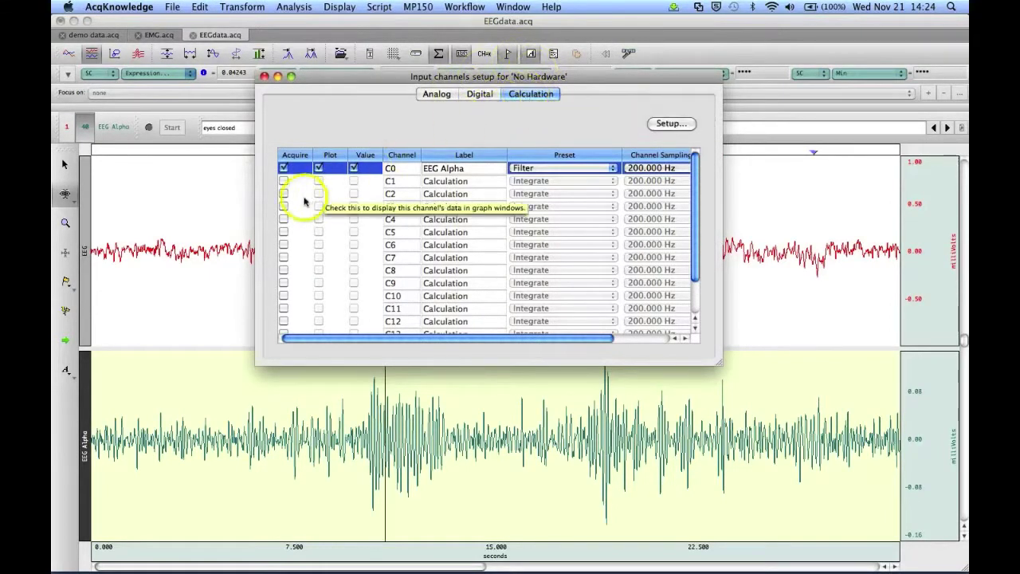
{"action": "left_click", "coordinate": [283, 182]}
{"action": "left_click", "coordinate": [319, 181]}
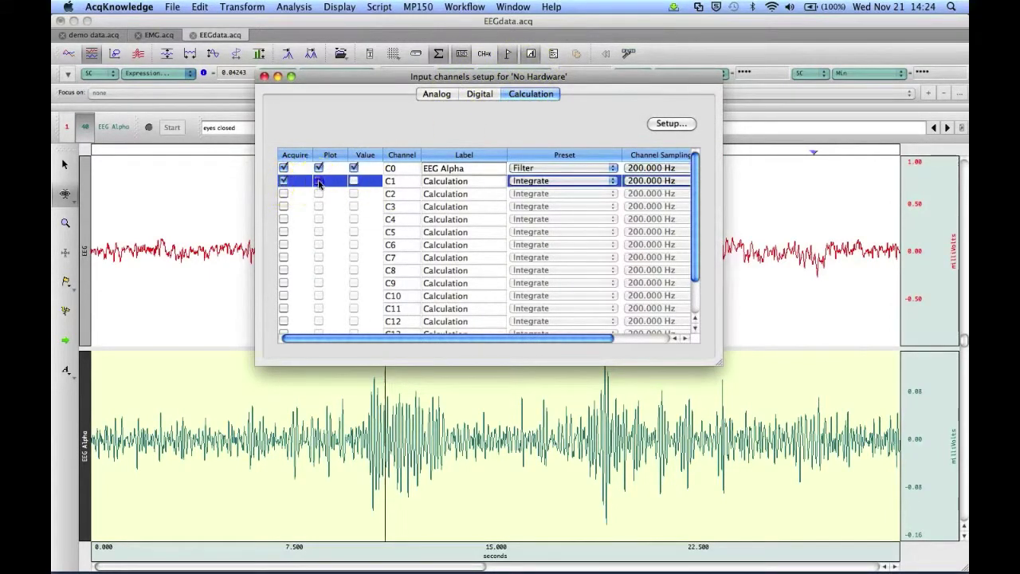
{"action": "left_click", "coordinate": [353, 181]}
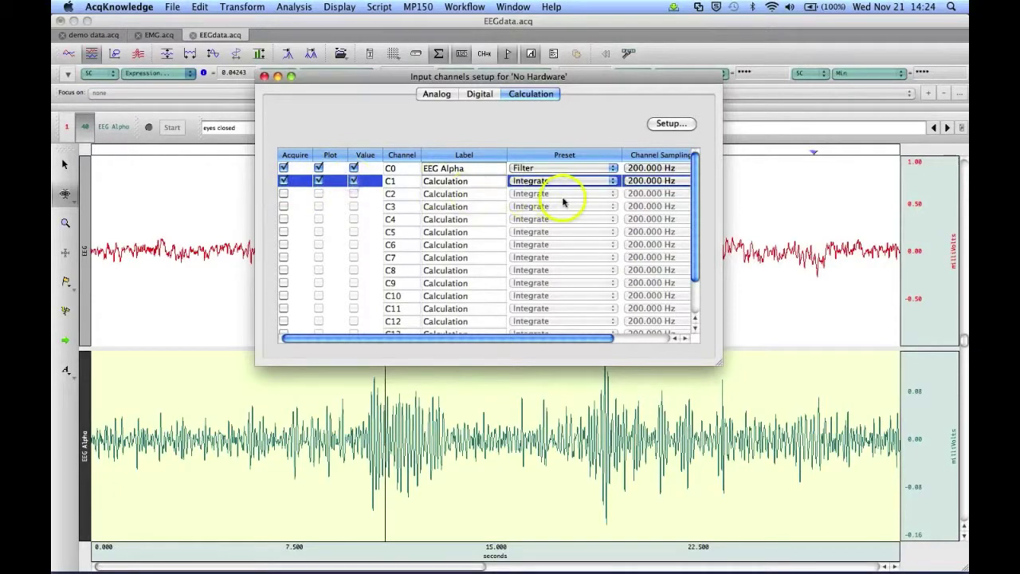
Make C1 an Expression calculation using the EEG Addition preset A1+C0
{"action": "left_click", "coordinate": [613, 183]}
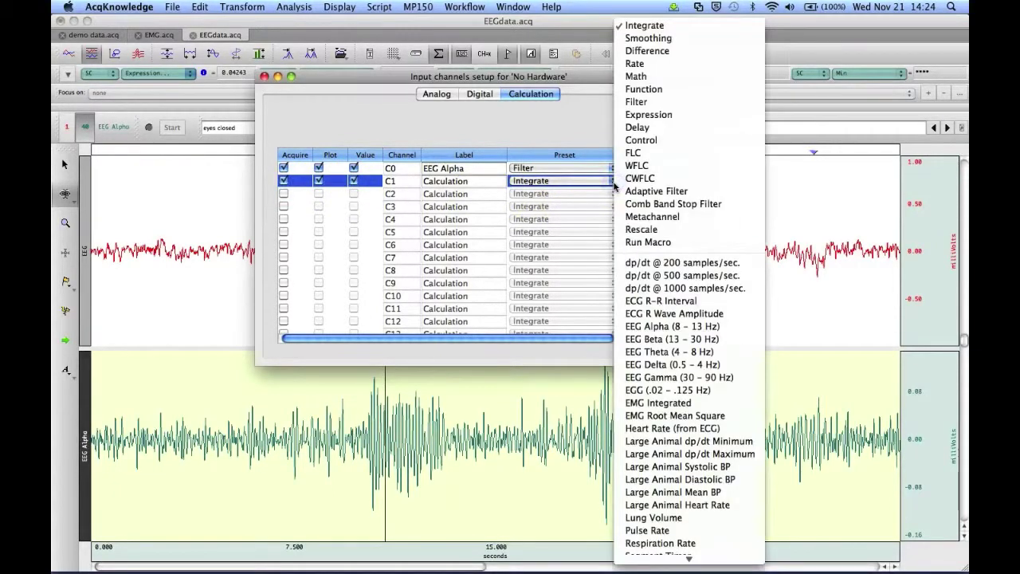
{"action": "left_click", "coordinate": [646, 114]}
{"action": "left_click", "coordinate": [671, 124]}
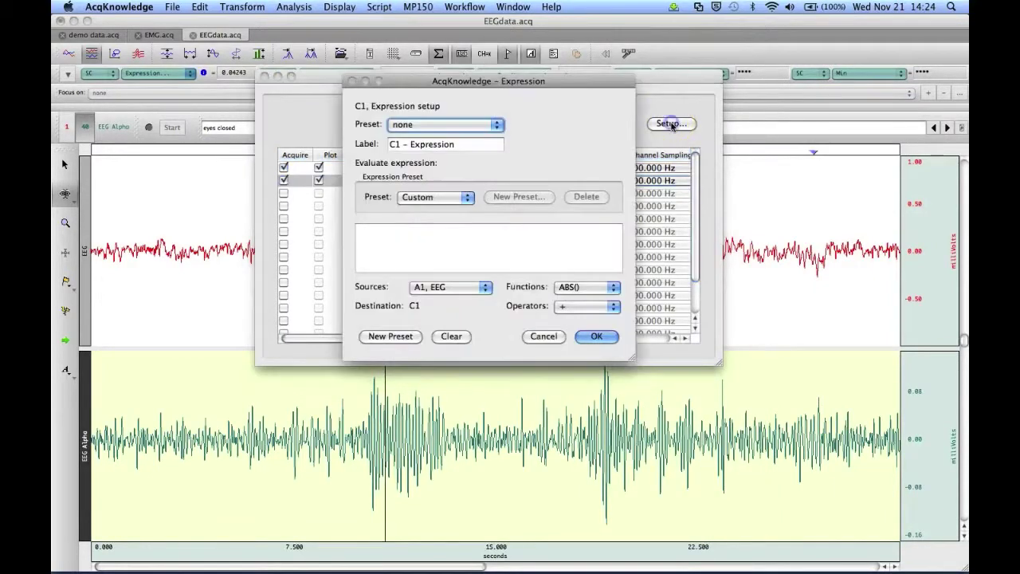
{"action": "left_click", "coordinate": [452, 196]}
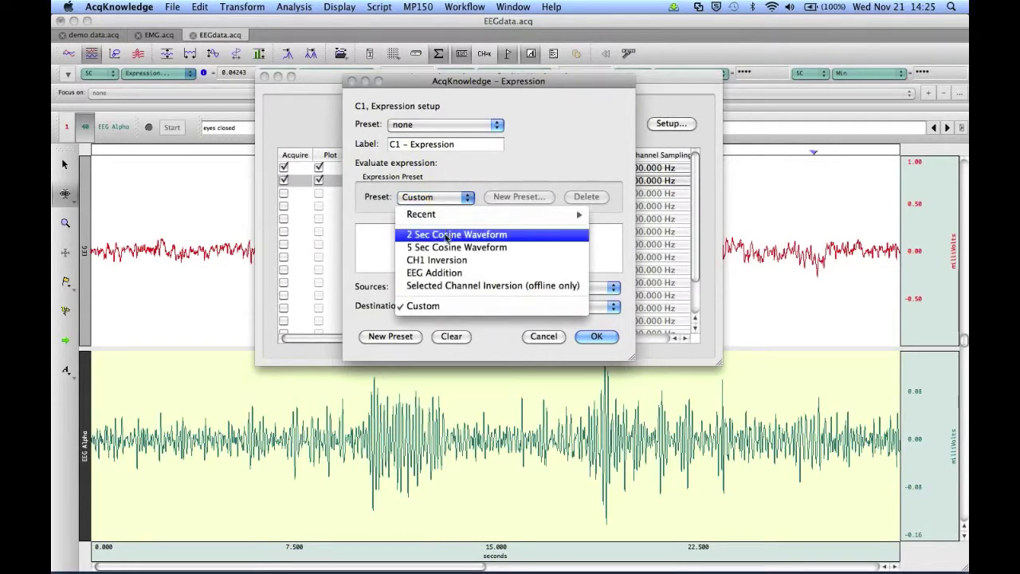
{"action": "left_click", "coordinate": [446, 273]}
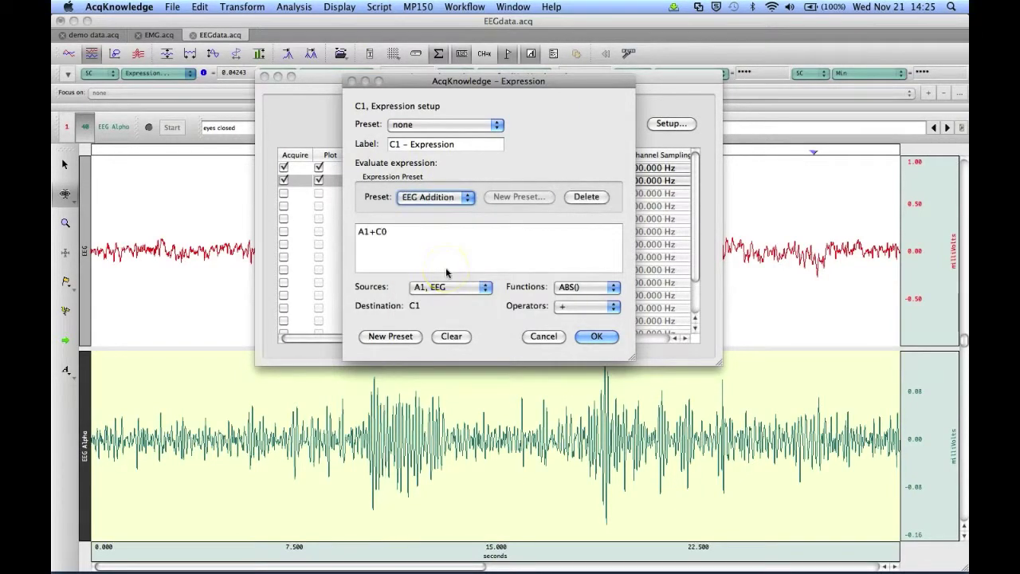
{"action": "left_click", "coordinate": [604, 336]}
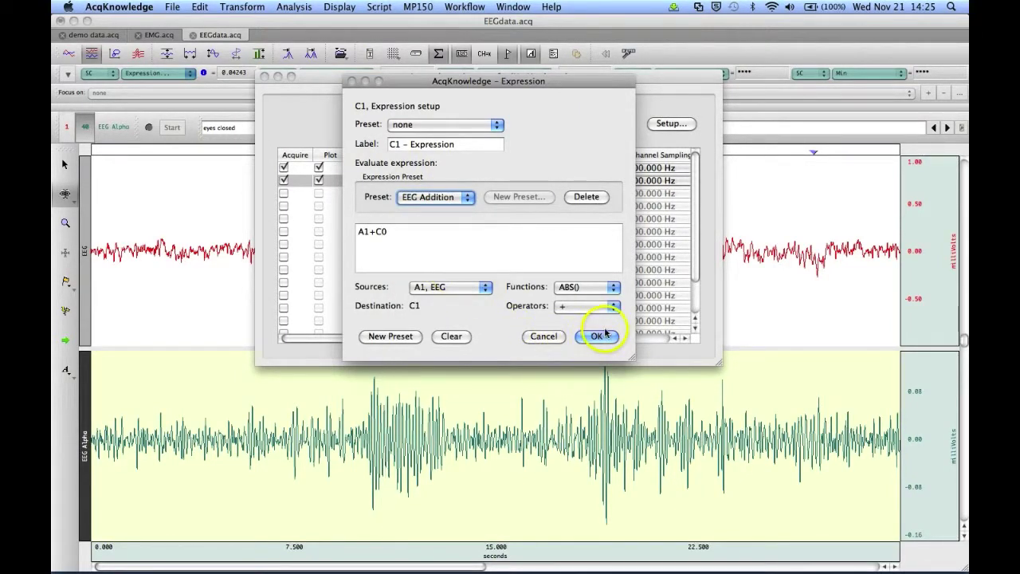
{"action": "left_click", "coordinate": [282, 182]}
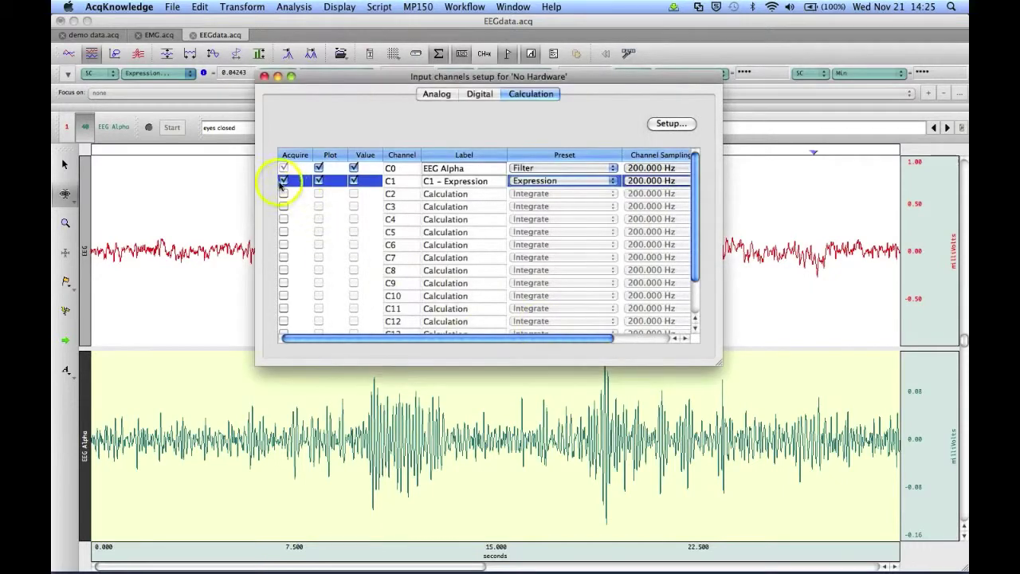
{"action": "left_click", "coordinate": [265, 76]}
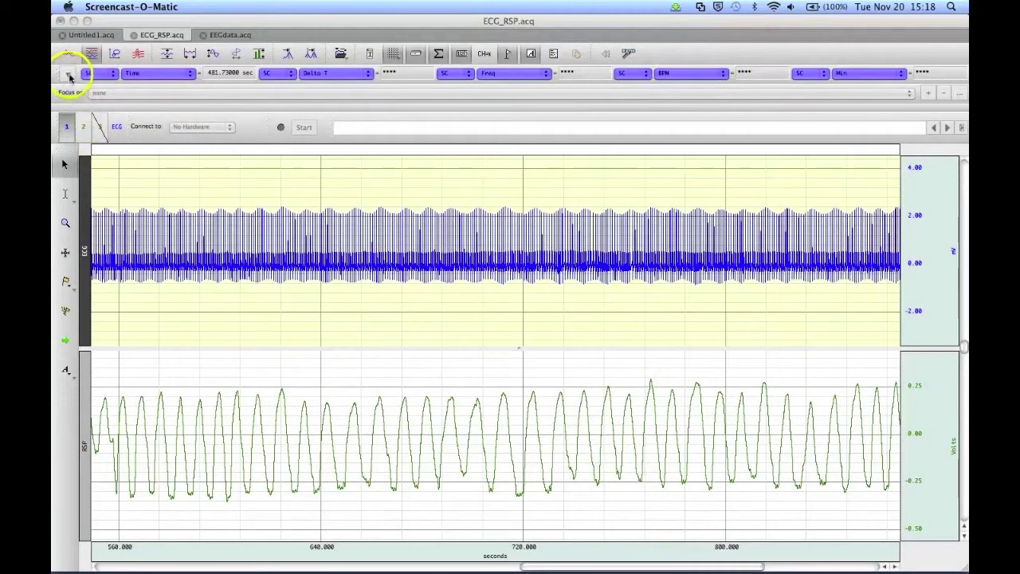
Bring the ECG_RSP.acq recording window to the front
{"action": "left_click", "coordinate": [228, 112]}
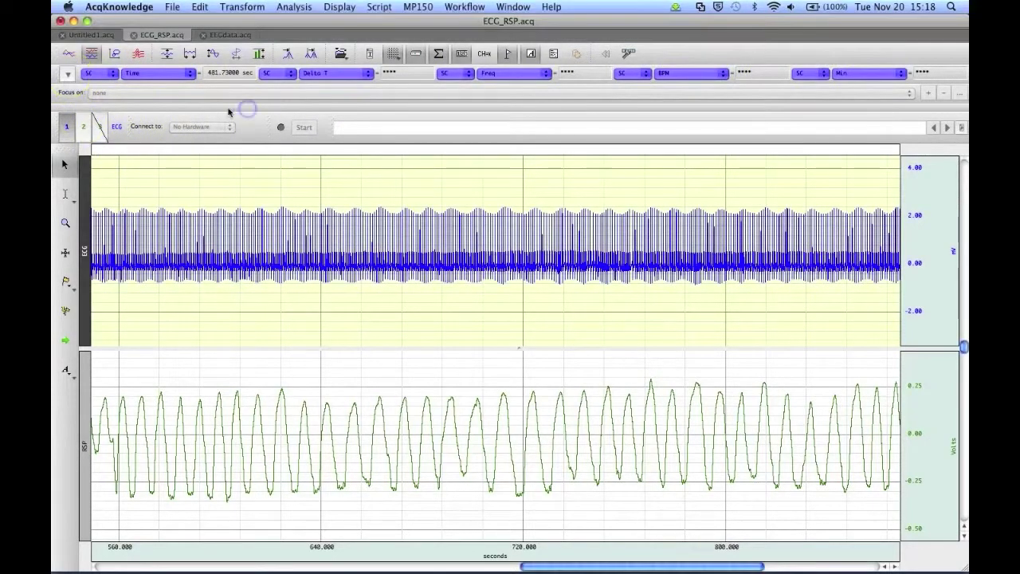
Apply the Dual Row x 5, Dual Row x 3, then Single Row x 3 measurement presets
{"action": "left_click", "coordinate": [69, 73]}
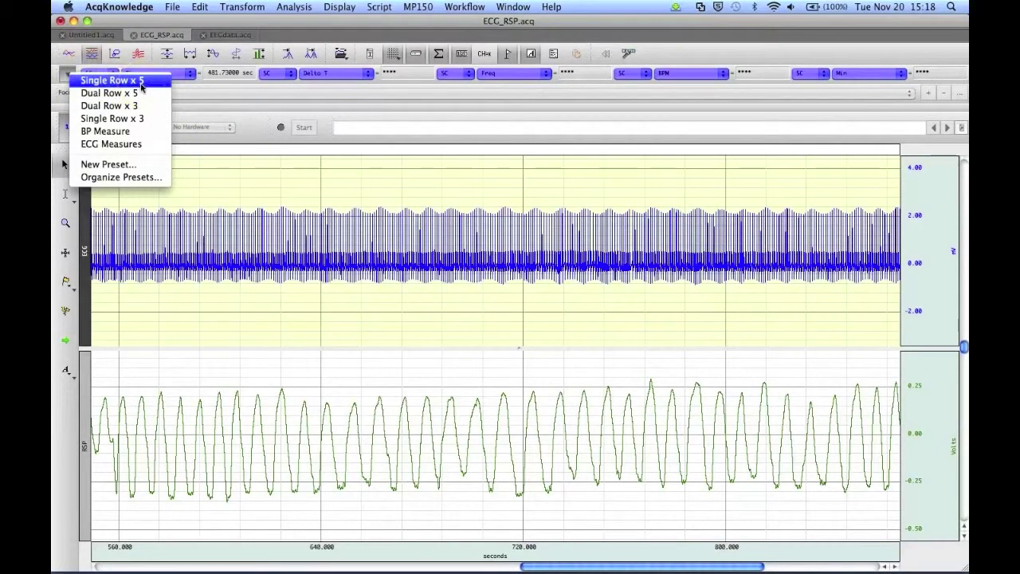
{"action": "left_click", "coordinate": [112, 93]}
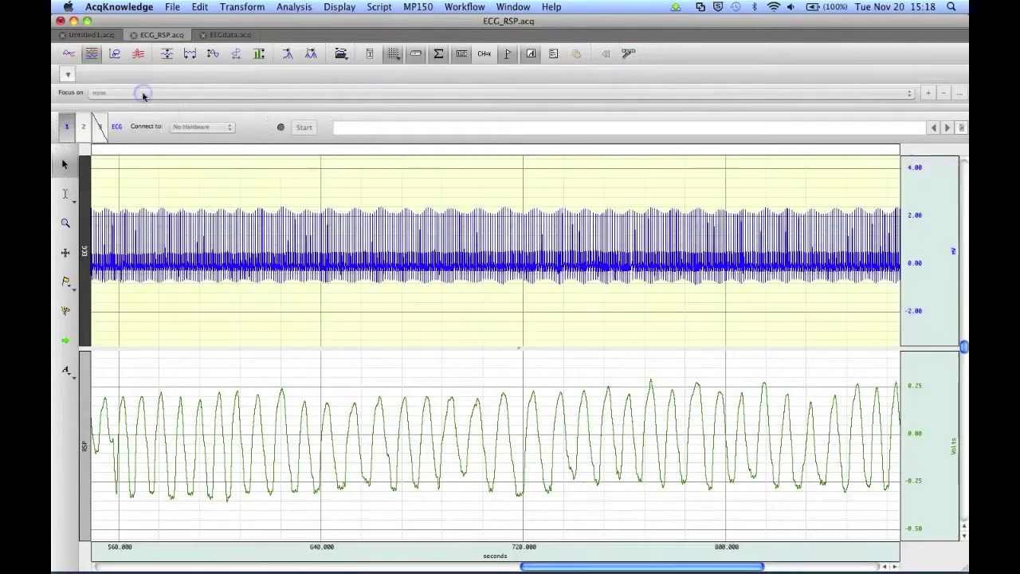
{"action": "left_click", "coordinate": [68, 73]}
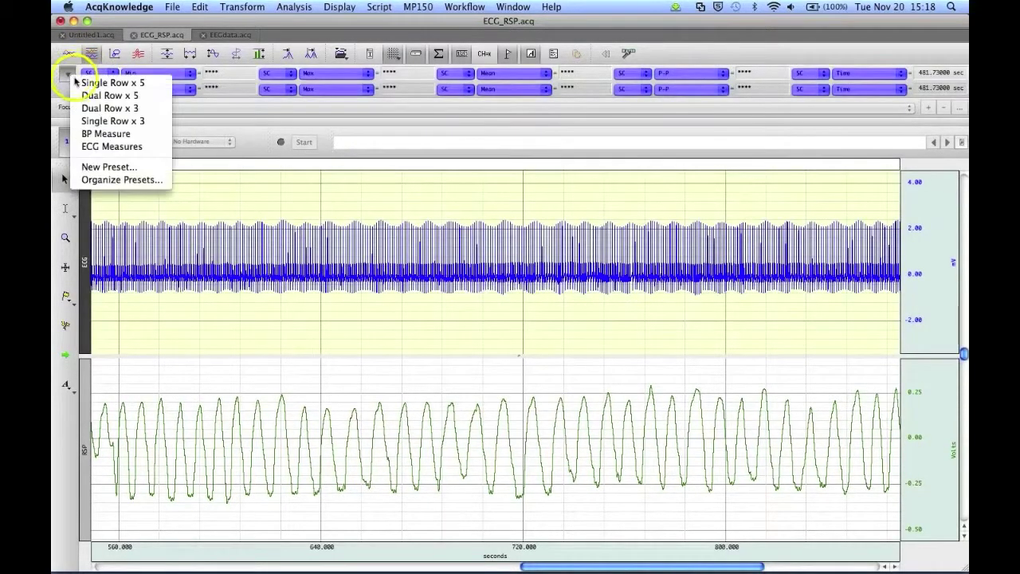
{"action": "left_click", "coordinate": [67, 73]}
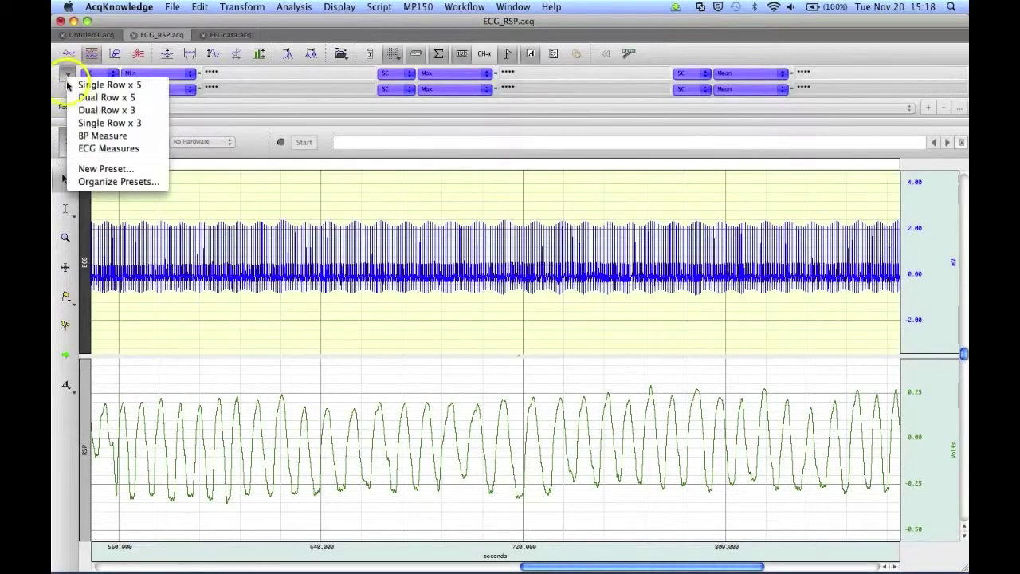
{"action": "left_click", "coordinate": [90, 124]}
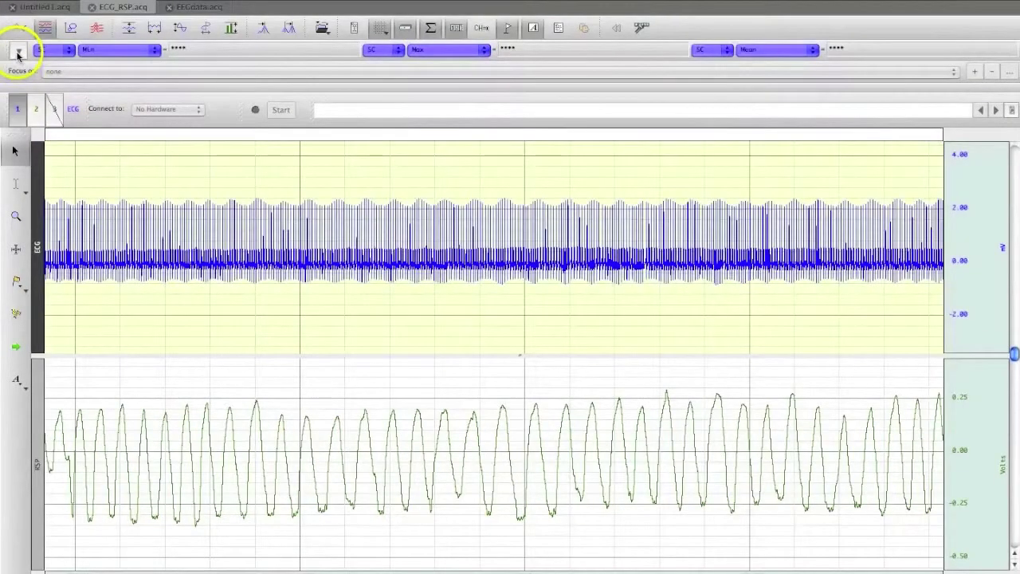
Apply the BP Measure preset, then the ECG Measures preset
{"action": "left_click", "coordinate": [17, 52]}
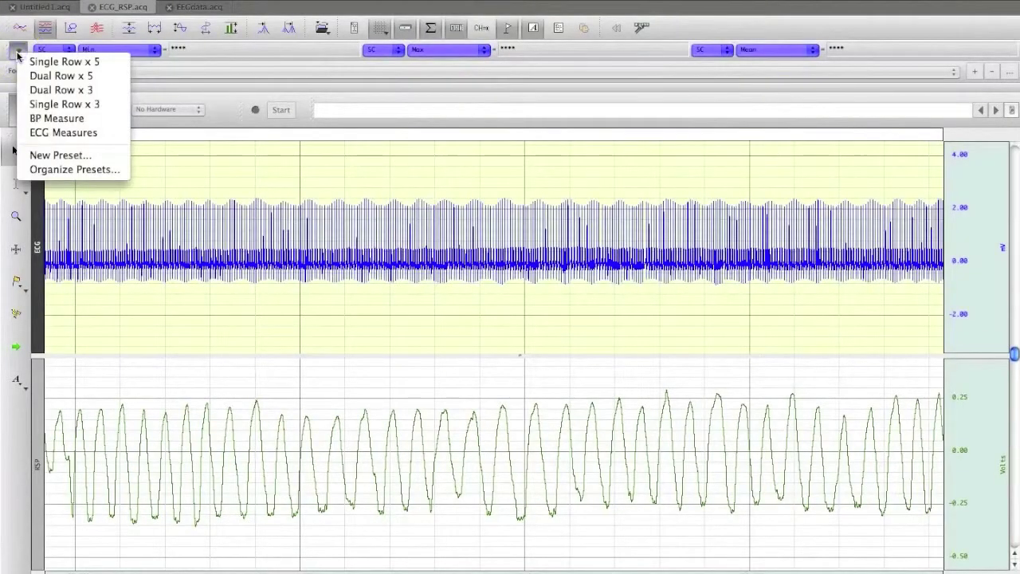
{"action": "left_click", "coordinate": [60, 120]}
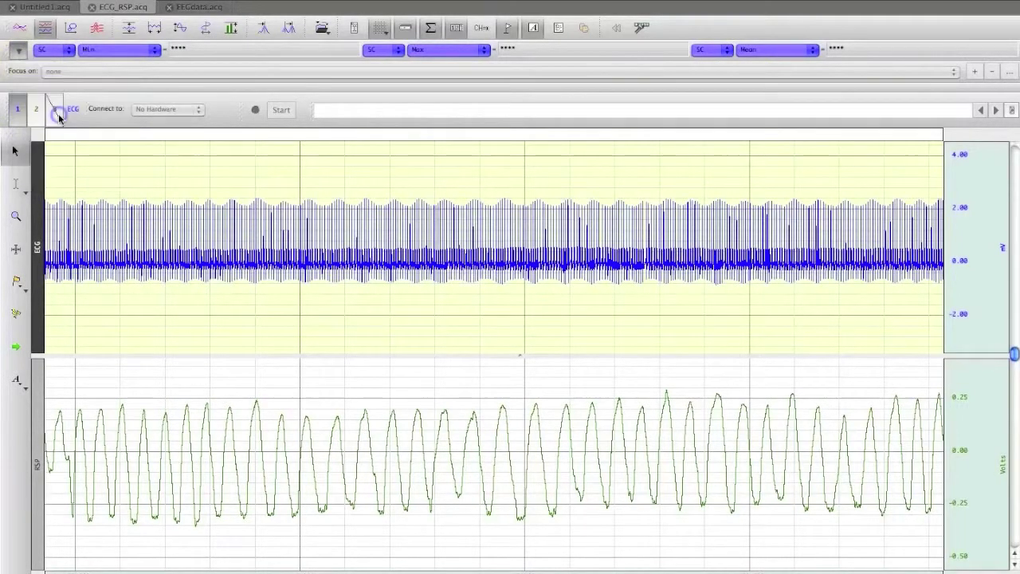
{"action": "left_click", "coordinate": [19, 51]}
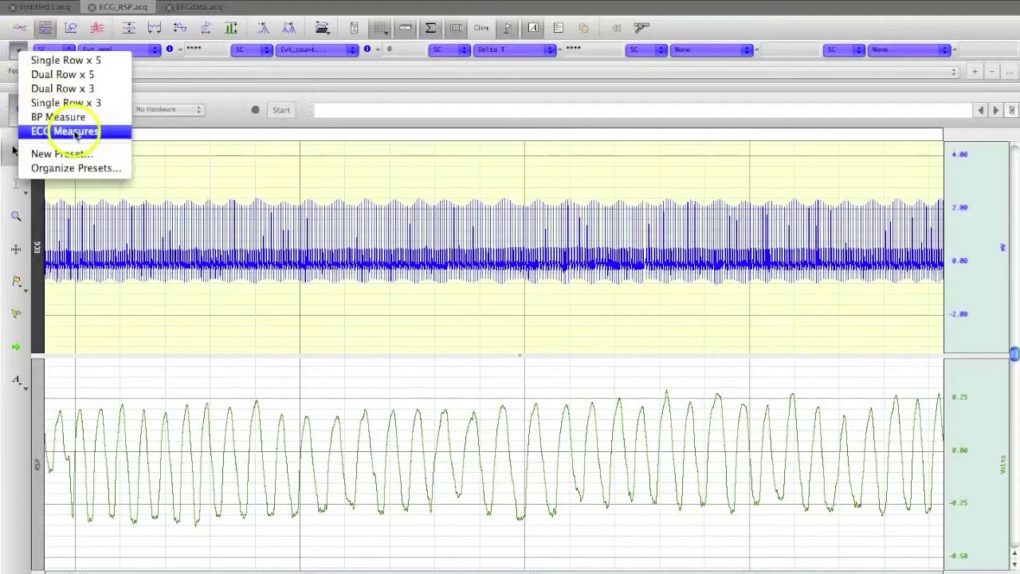
{"action": "left_click", "coordinate": [74, 131]}
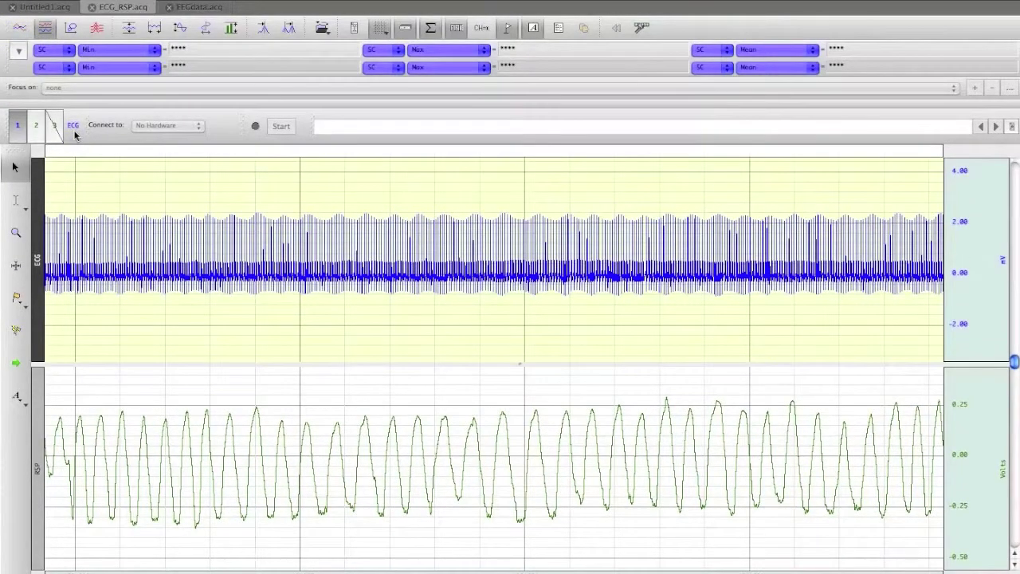
{"action": "left_click", "coordinate": [313, 194]}
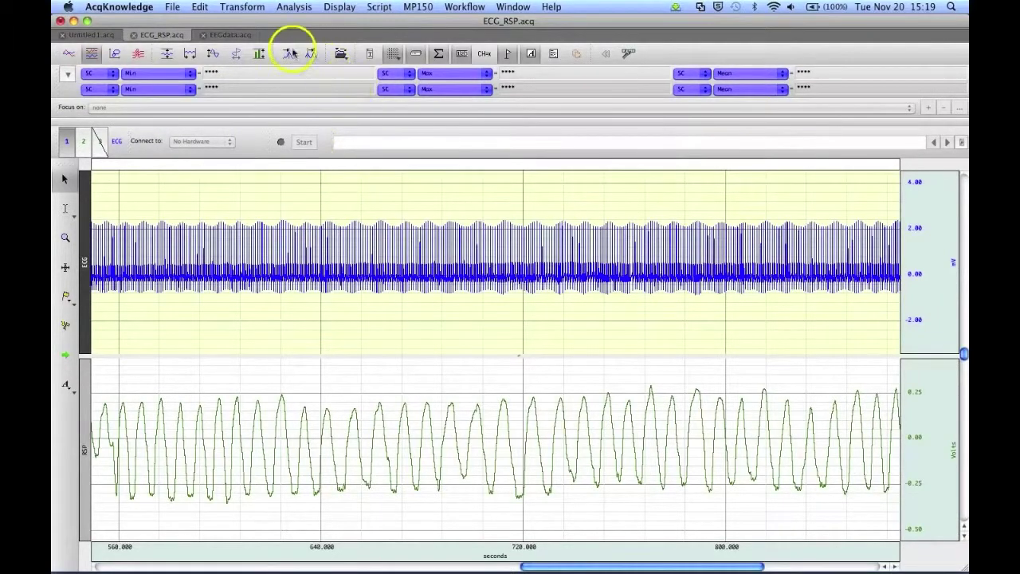
In Preferences > Measurements, set measurement rows to 3 and columns to 5
{"action": "left_click", "coordinate": [134, 8]}
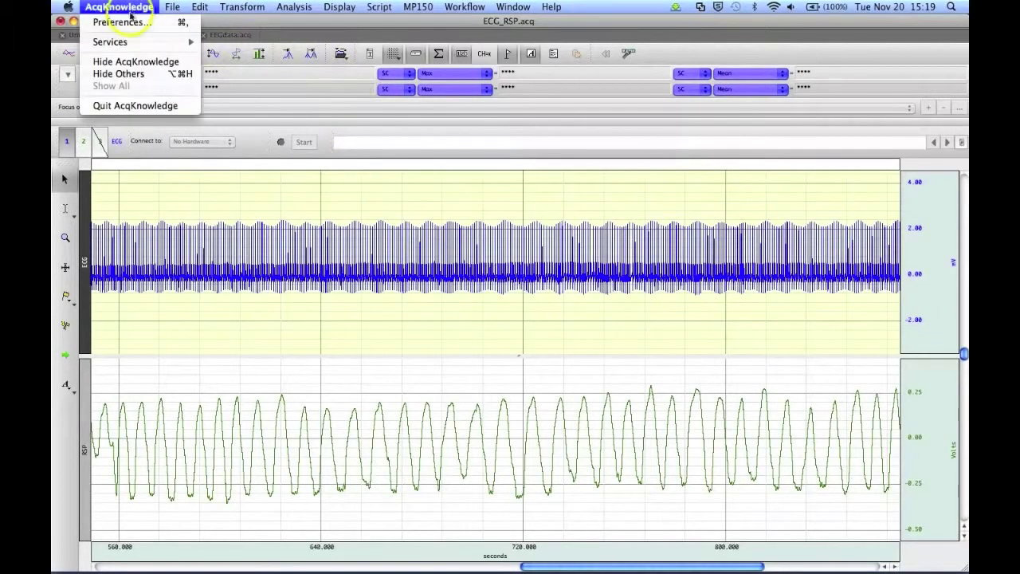
{"action": "left_click", "coordinate": [130, 29]}
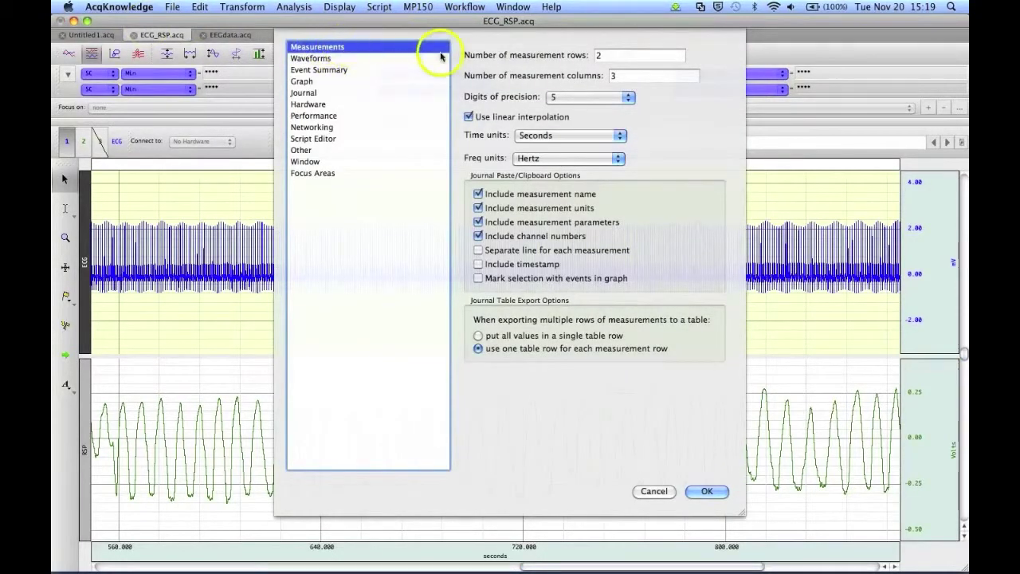
{"action": "left_click_drag", "start_coordinate": [630, 56], "coordinate": [591, 60]}
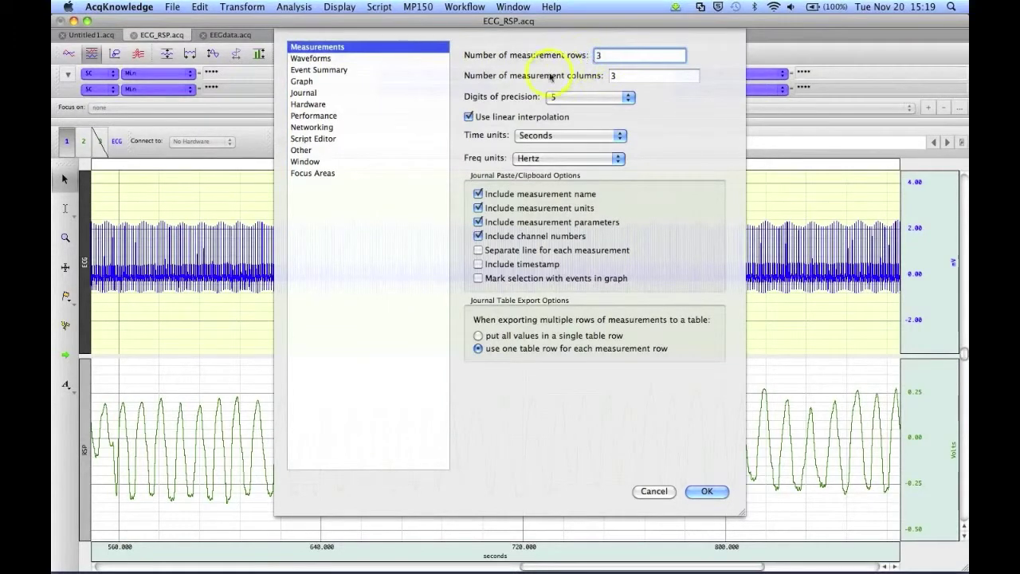
{"action": "double_click", "coordinate": [617, 75]}
{"action": "type", "text": "5"}
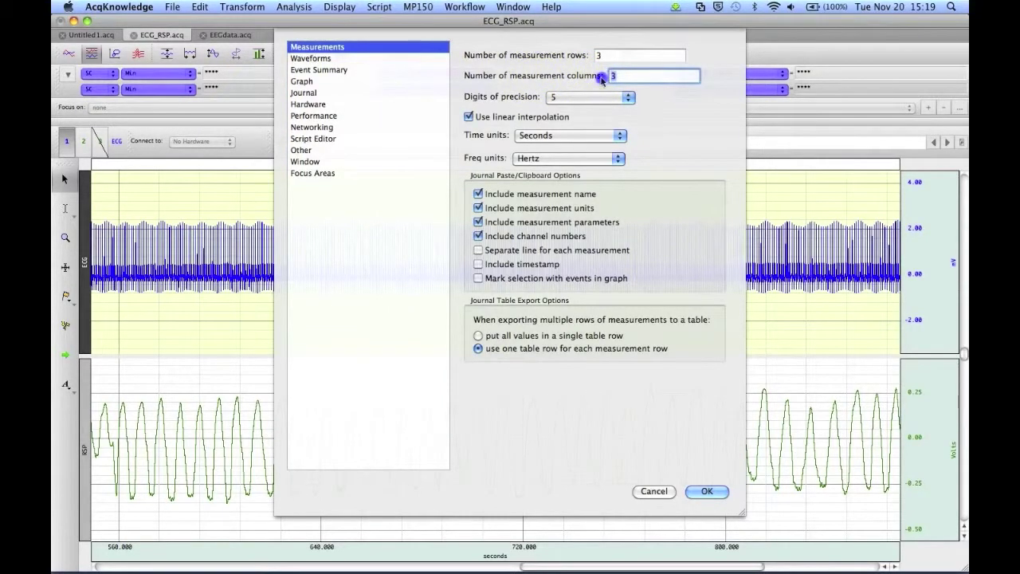
{"action": "left_click", "coordinate": [713, 492]}
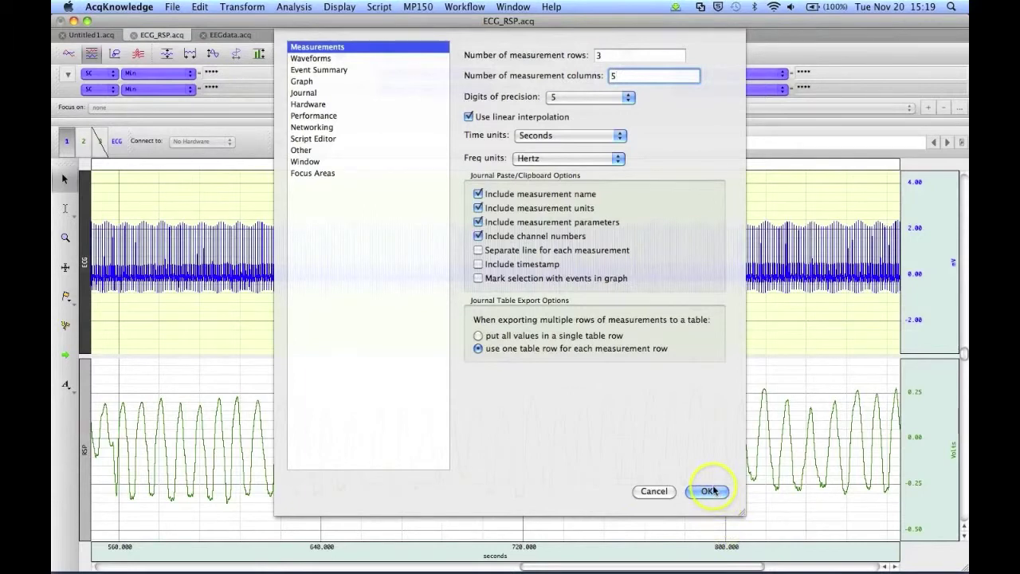
{"action": "left_click", "coordinate": [714, 491]}
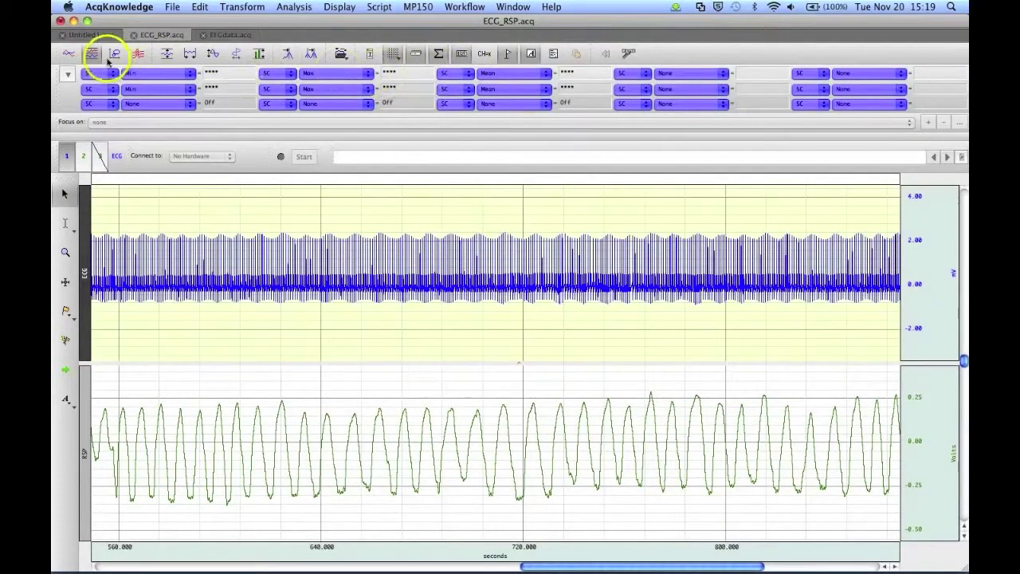
Save the current layout as a new measurement preset named 'Three Rows X 5' and check the presets list
{"action": "left_click", "coordinate": [66, 75]}
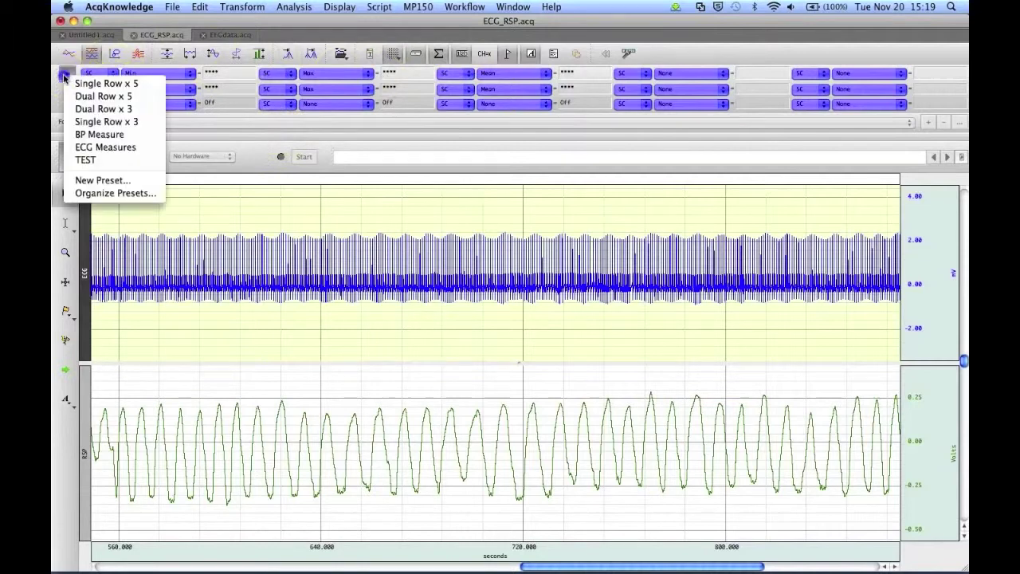
{"action": "left_click", "coordinate": [114, 181]}
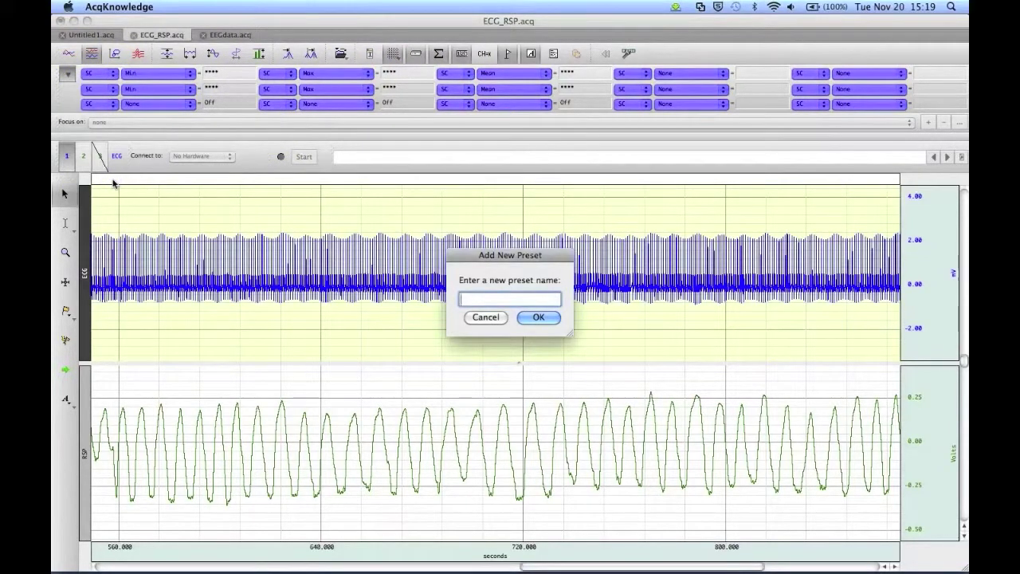
{"action": "type", "text": "Three Rows X 5"}
{"action": "left_click", "coordinate": [536, 317]}
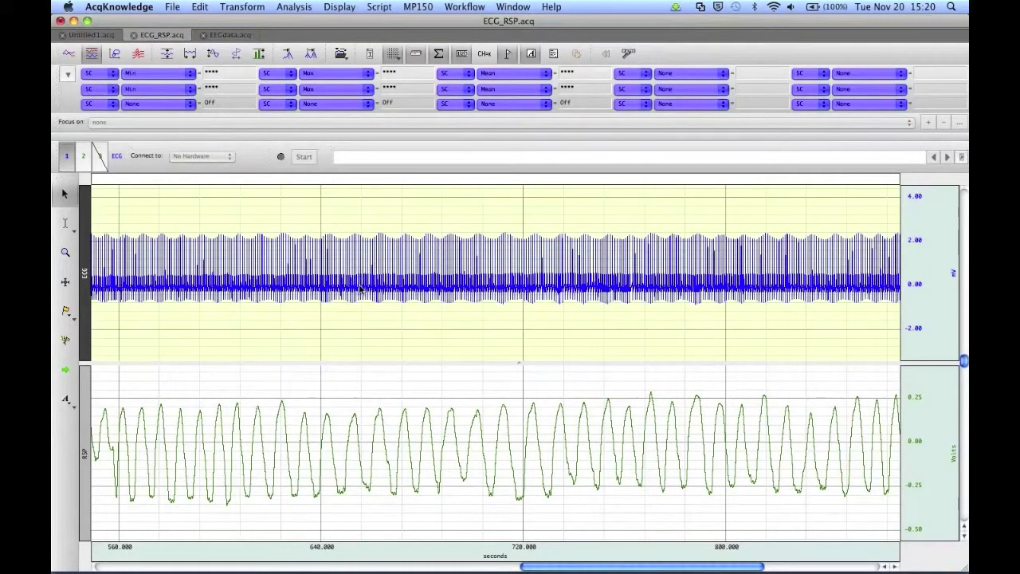
{"action": "left_click", "coordinate": [67, 77]}
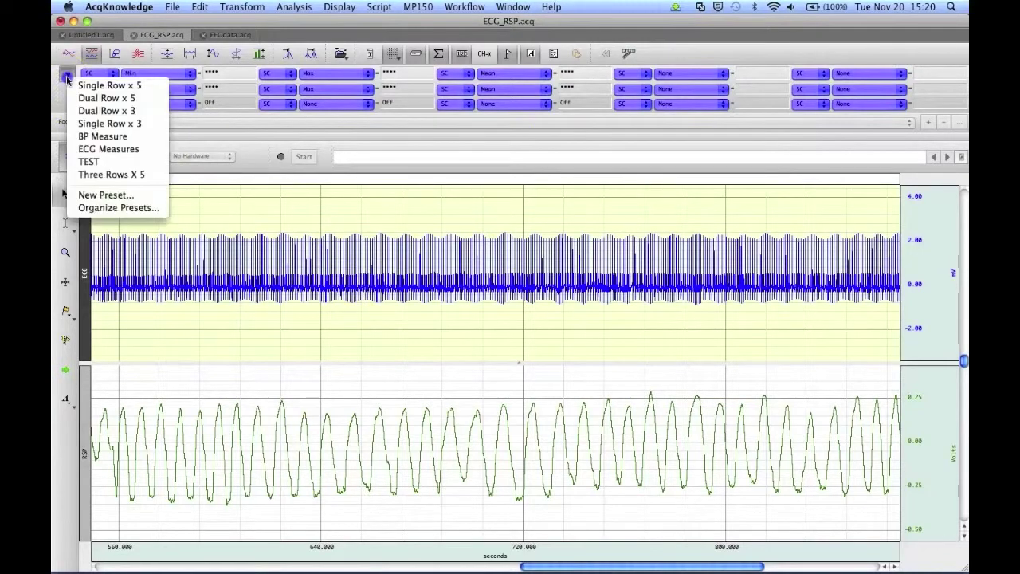